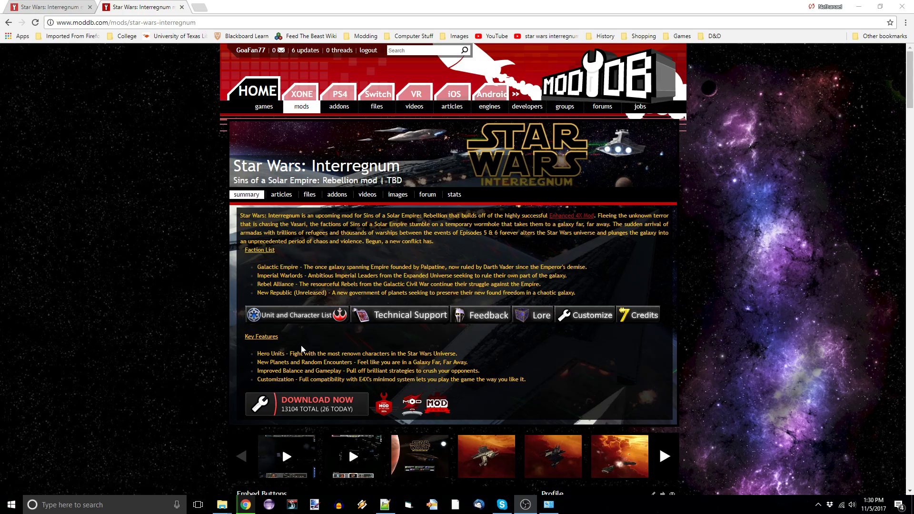
- Scroll through the Star Wars: Interregnum summary page on ModDB to review the Alpha 3.31 download
scroll(302, 349, down, 1)
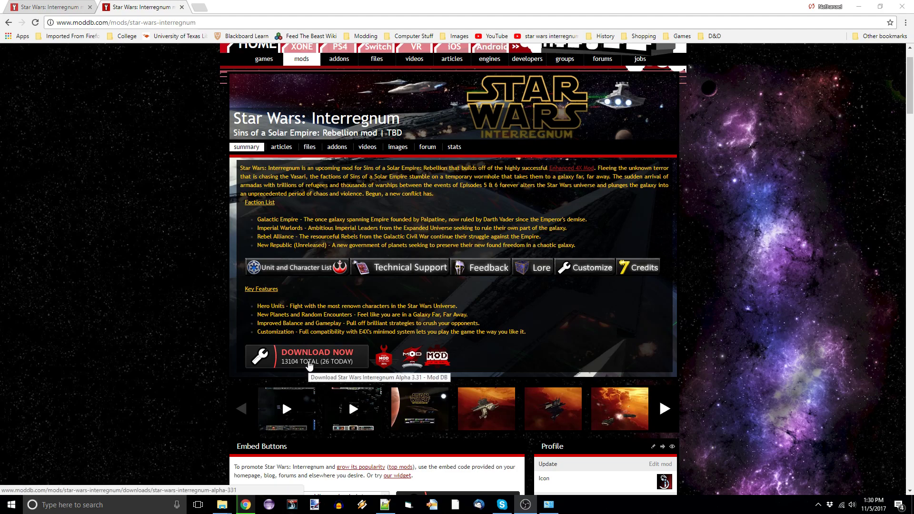
scroll(308, 365, up, 1)
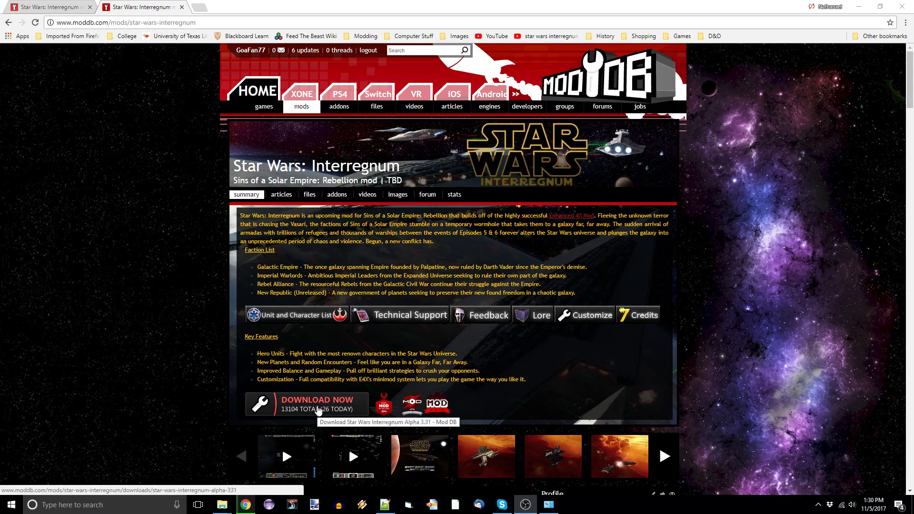
- Request the Alpha 3.31 full-install download from its file page, then return to the mod's summary page
click(318, 409)
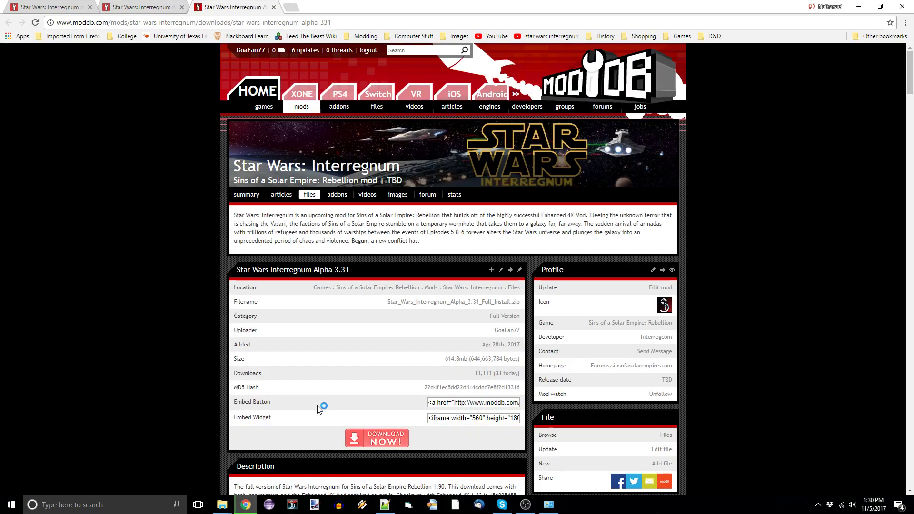
scroll(316, 371, down, 3)
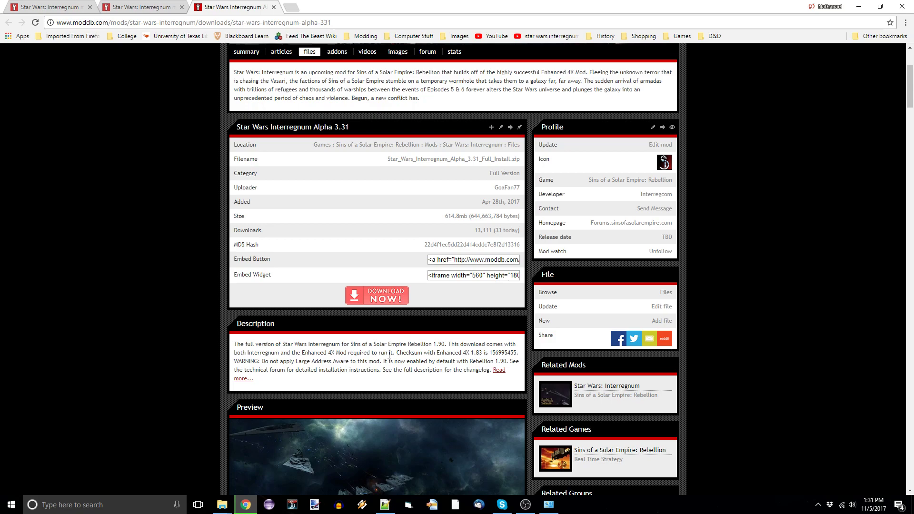
click(397, 302)
click(611, 137)
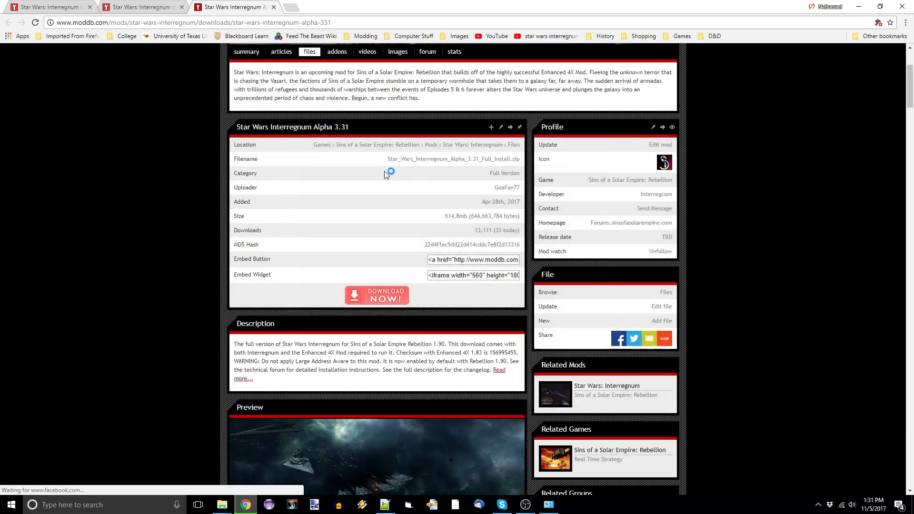
scroll(384, 171, up, 2)
scroll(367, 180, down, 3)
scroll(369, 179, up, 6)
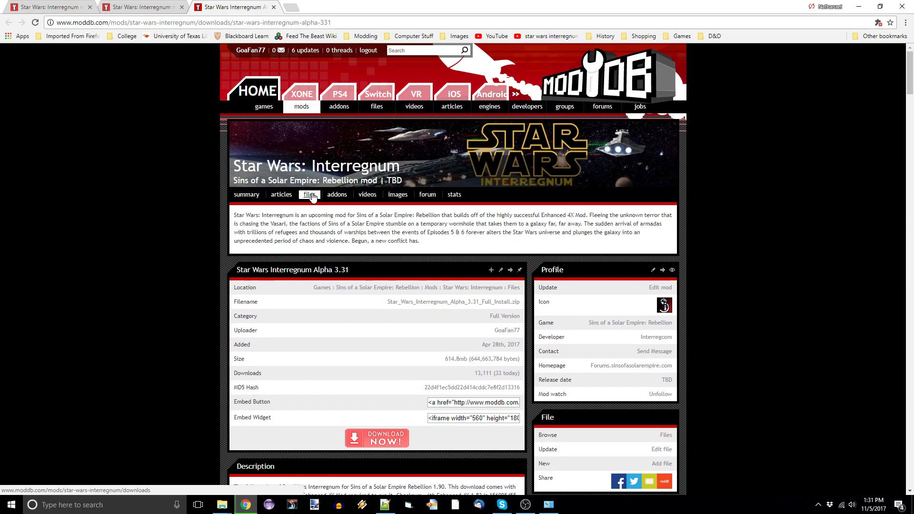
click(247, 199)
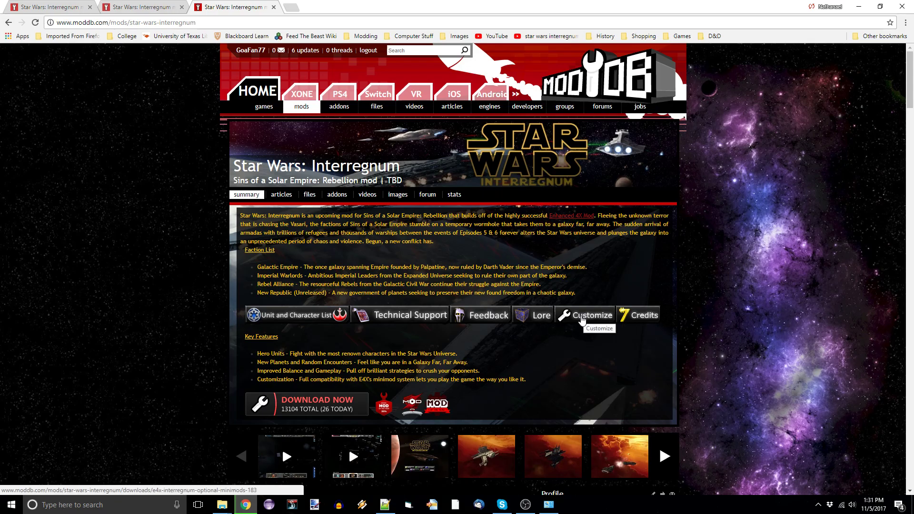
- Open the E4X & Interregnum Optional Minimods 1.83 file page and read its description and load-order preview
click(581, 320)
scroll(311, 353, down, 2)
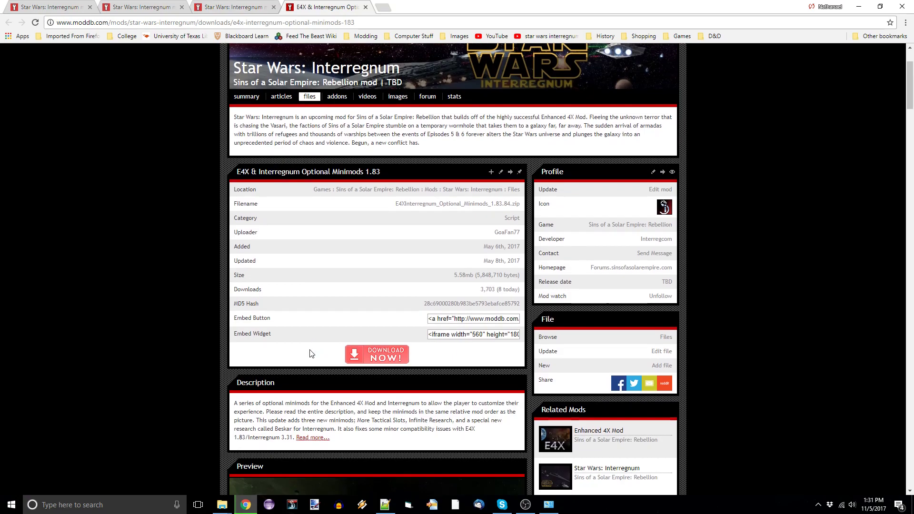
scroll(310, 354, down, 1)
scroll(311, 353, up, 2)
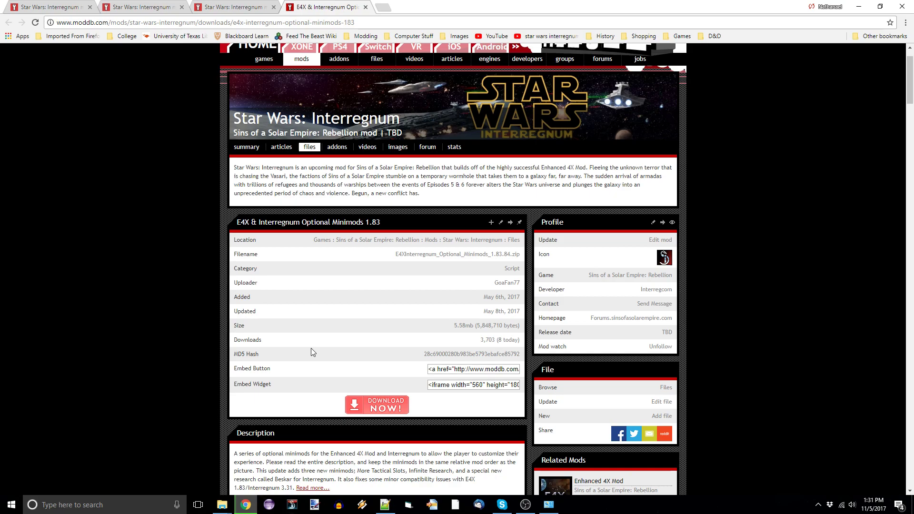
scroll(312, 355, down, 1)
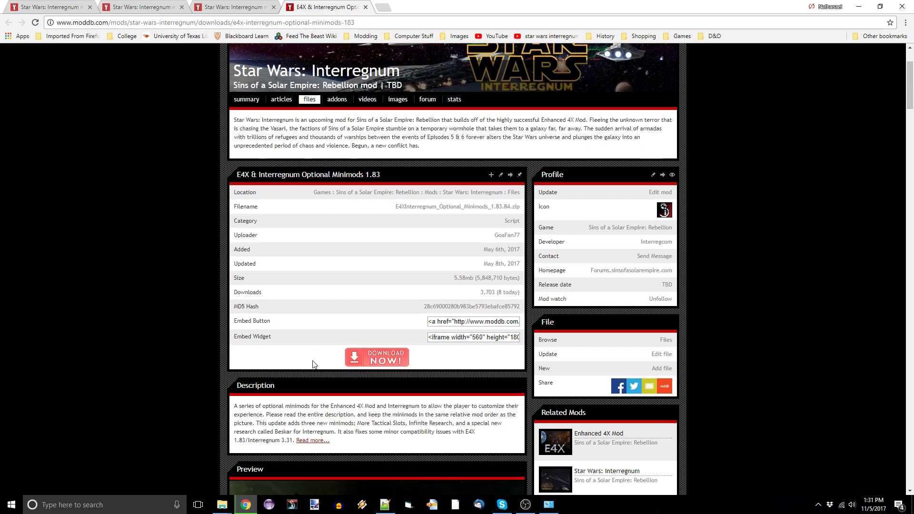
scroll(312, 364, down, 6)
scroll(315, 263, up, 2)
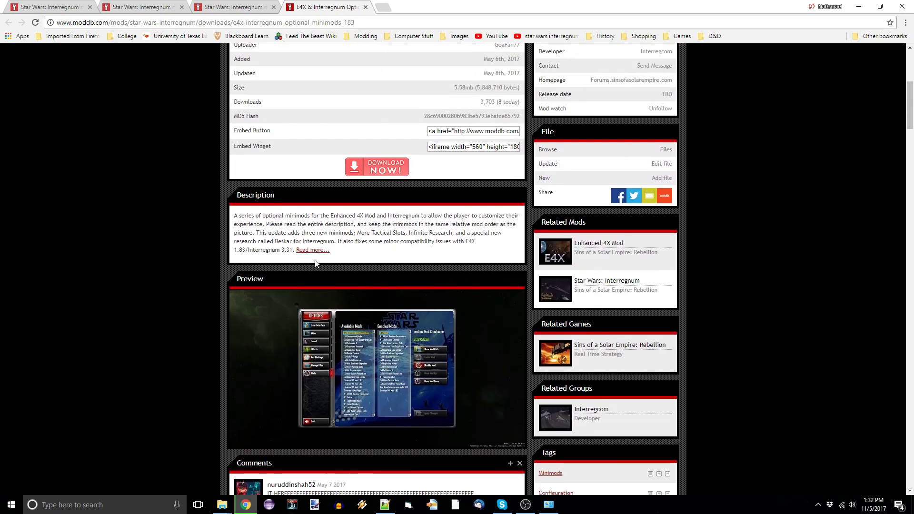
scroll(316, 264, up, 5)
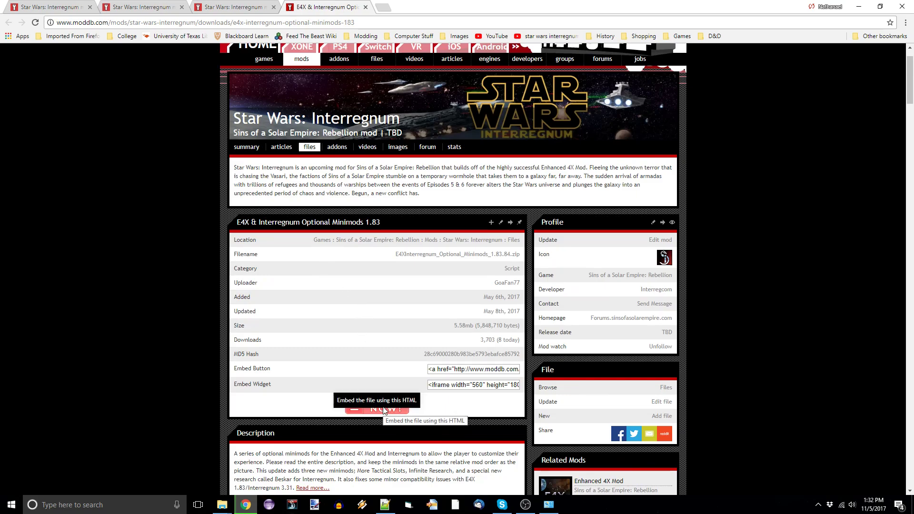
scroll(350, 319, up, 1)
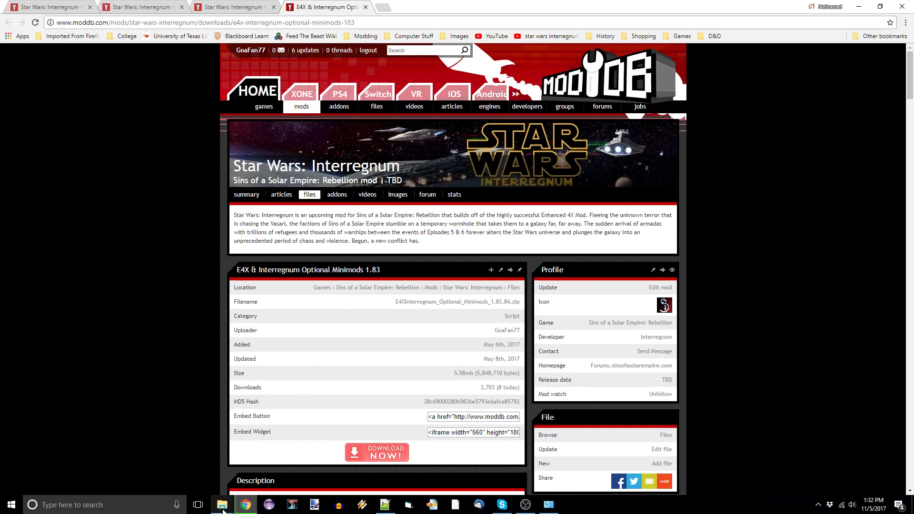
mouse_move(223, 510)
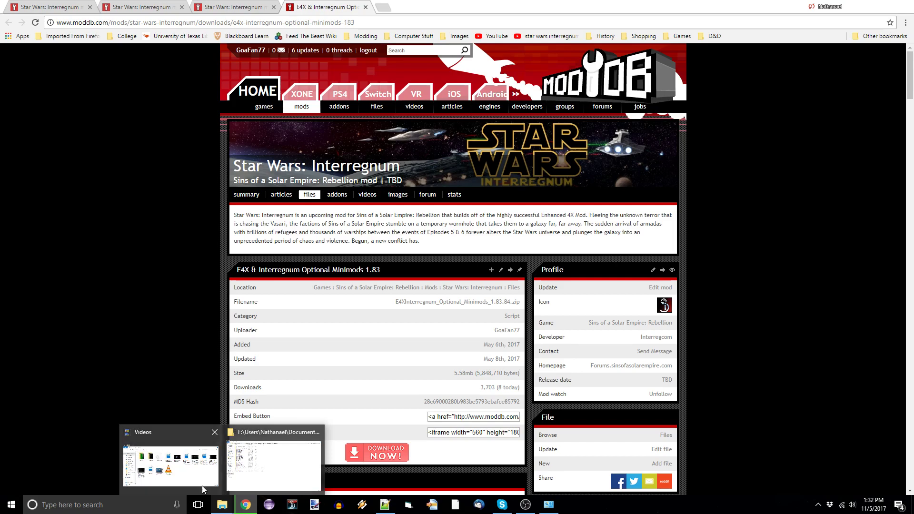
- Switch to the Mods-Rebellion v1.85 File Explorer window and show its Home ribbon commands
click(246, 481)
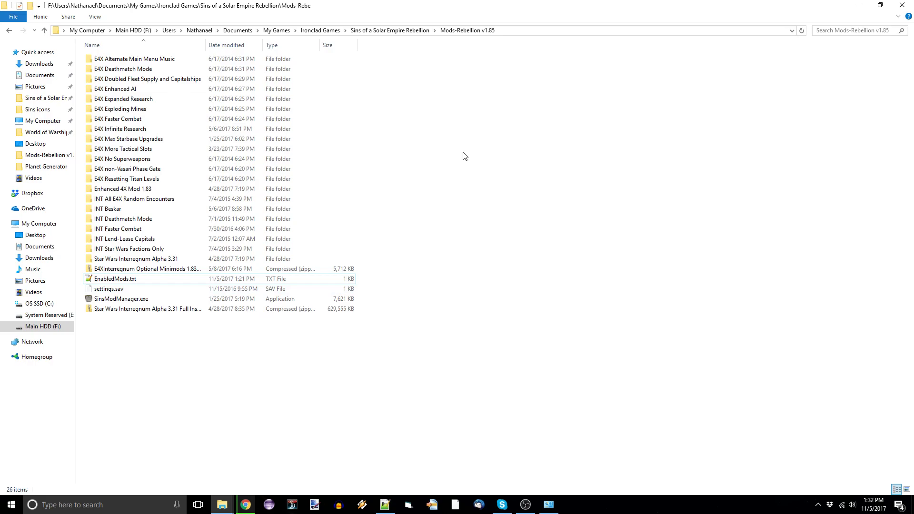
click(514, 33)
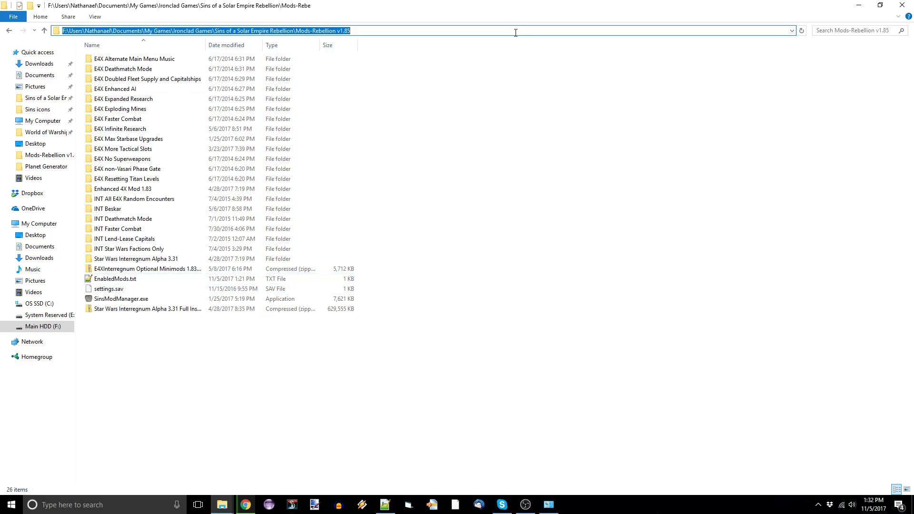
click(483, 92)
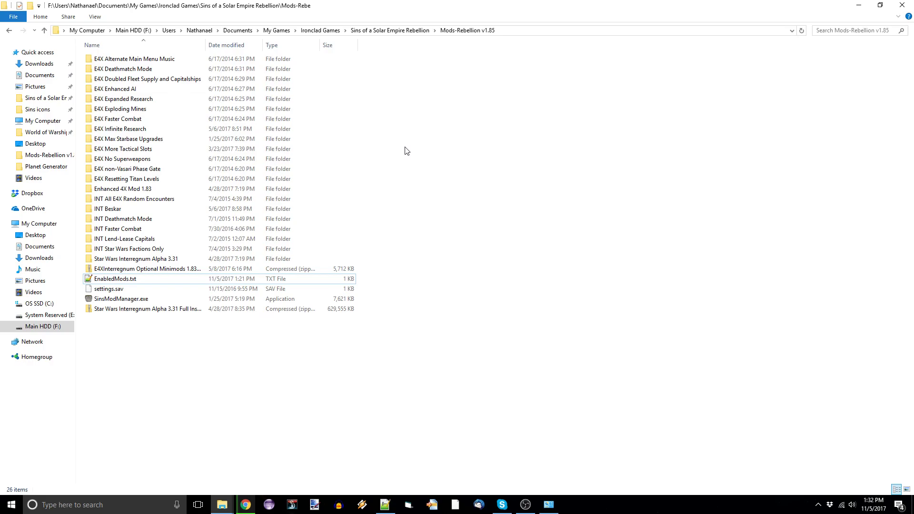
click(44, 19)
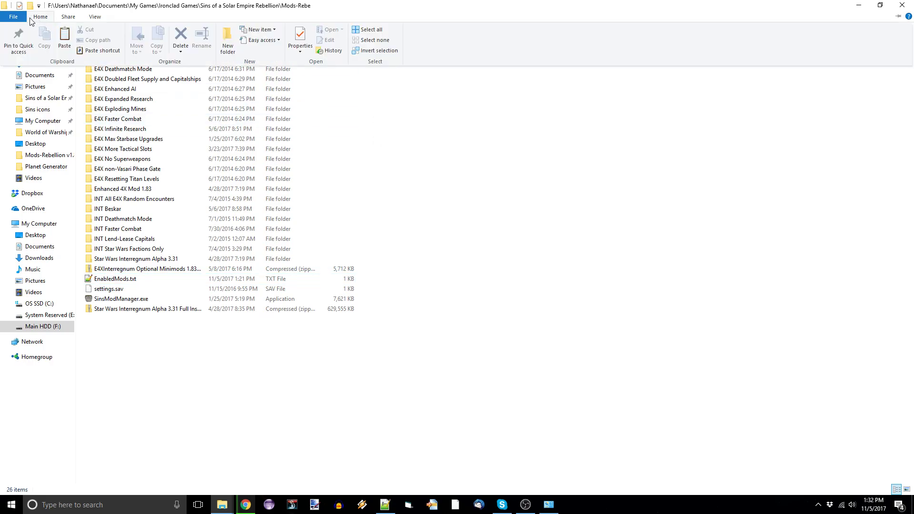
- In Folder Options' View settings, show hidden files and file extensions for known file types
click(14, 17)
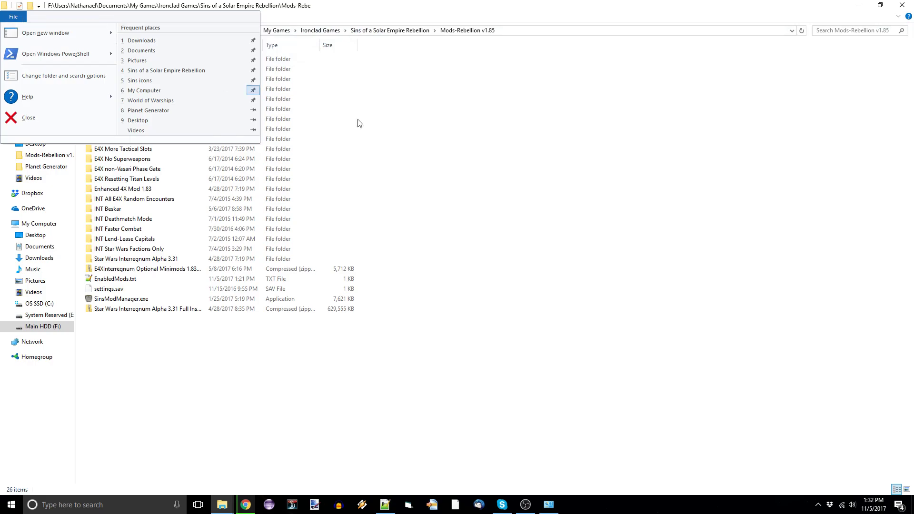
click(333, 278)
click(13, 17)
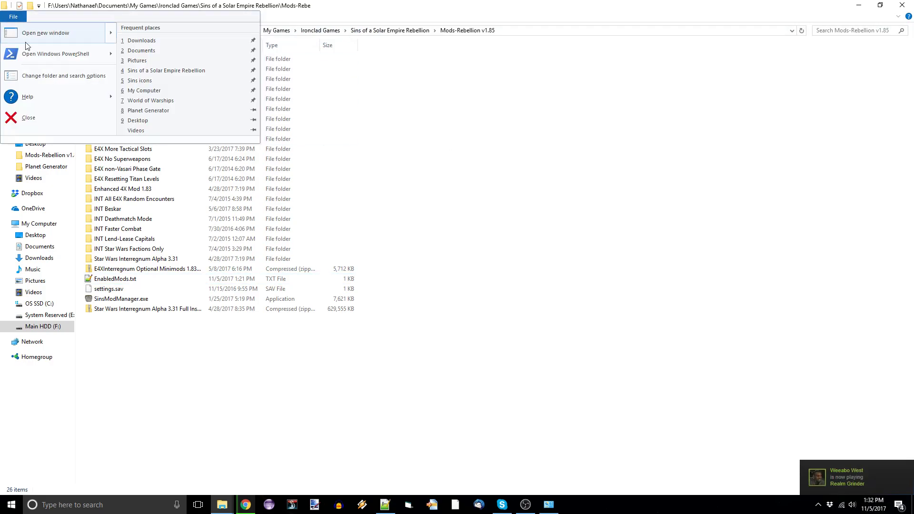
click(49, 82)
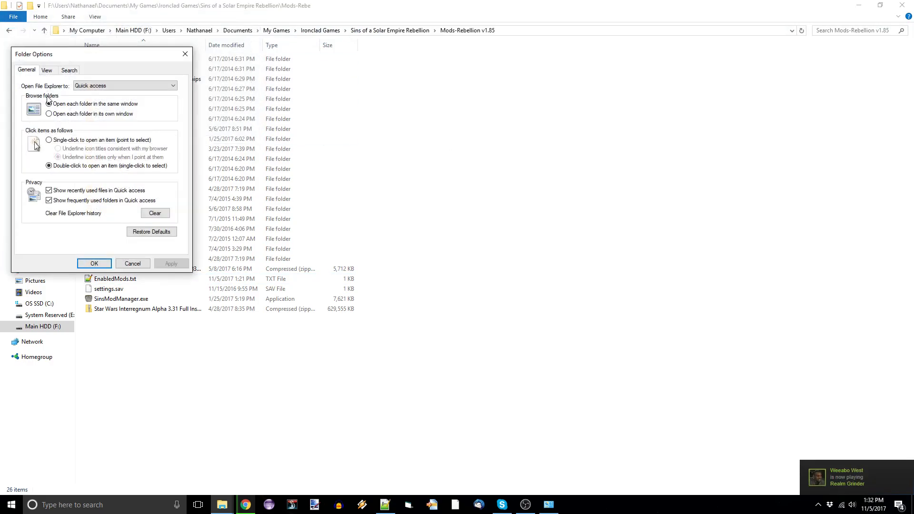
click(50, 71)
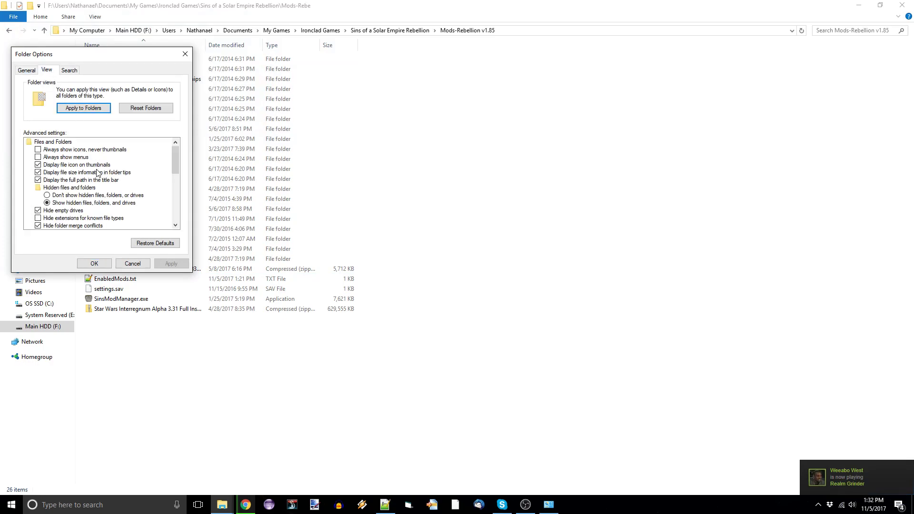
scroll(76, 179, down, 2)
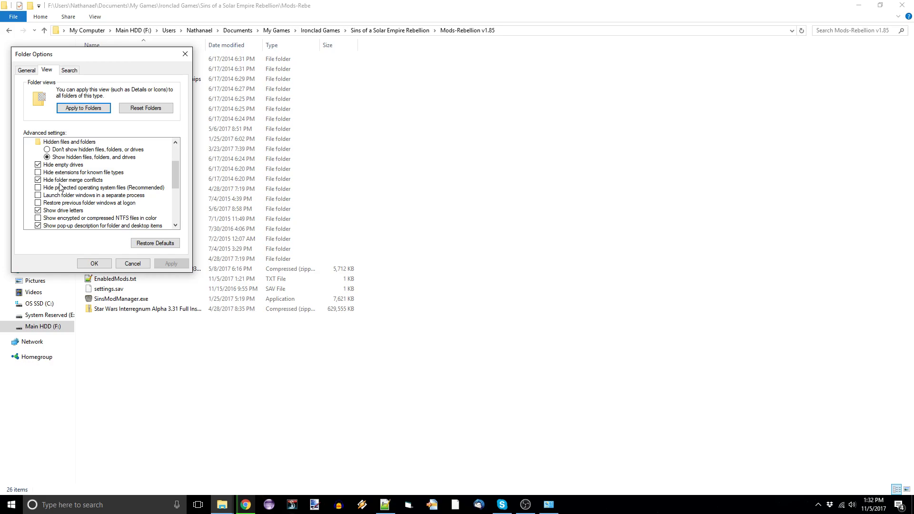
scroll(57, 210, down, 2)
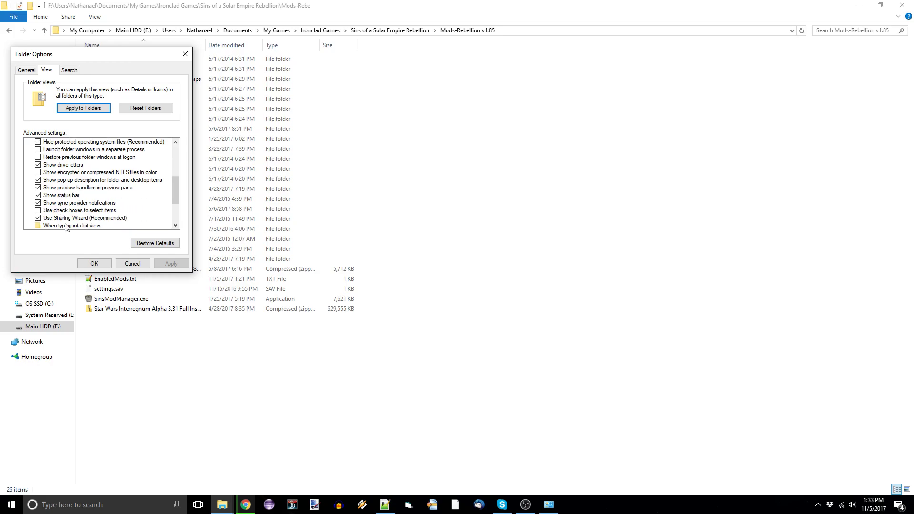
scroll(67, 221, down, 3)
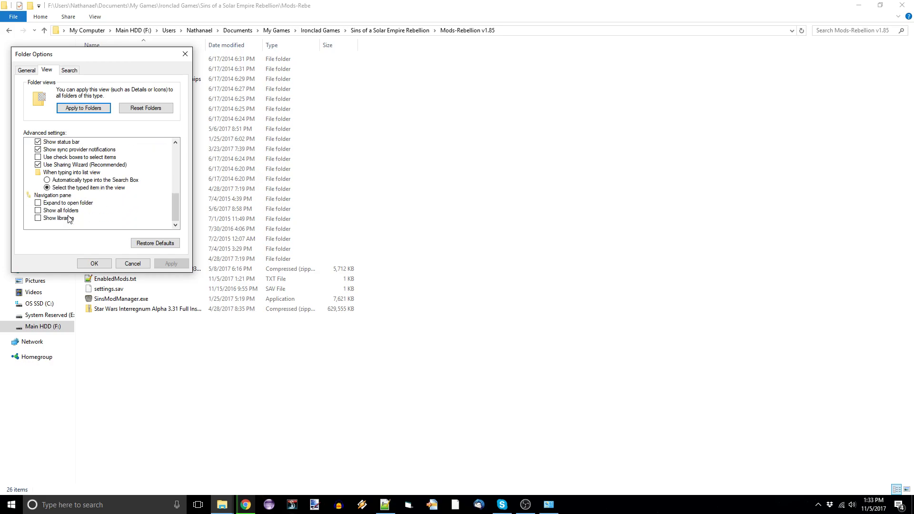
scroll(68, 219, up, 1)
scroll(66, 210, up, 2)
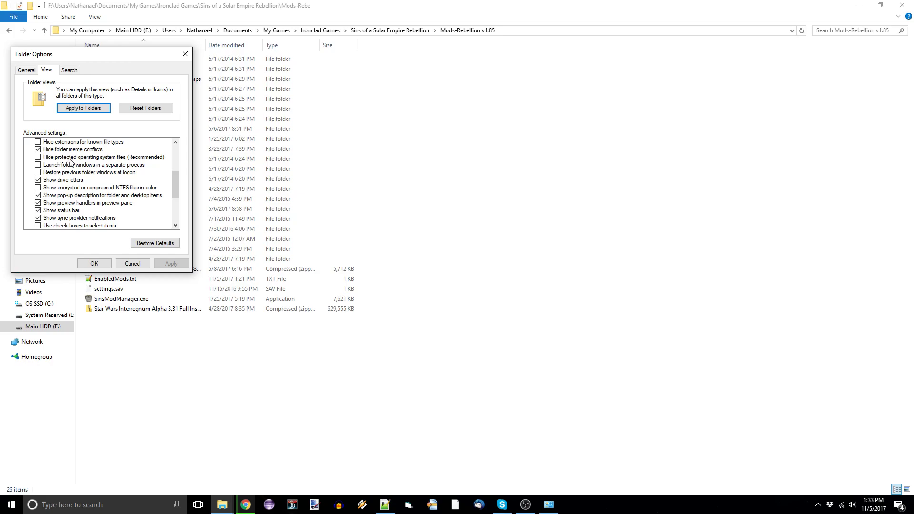
scroll(69, 164, up, 2)
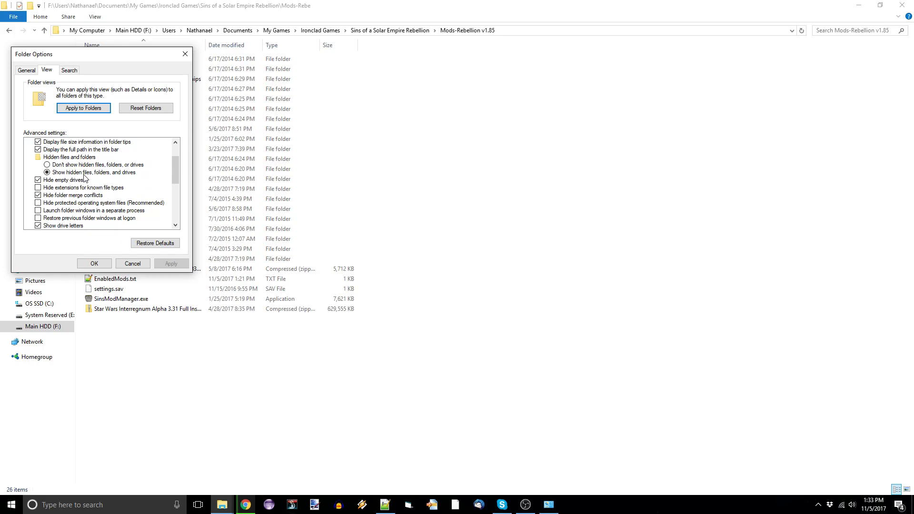
scroll(79, 197, up, 2)
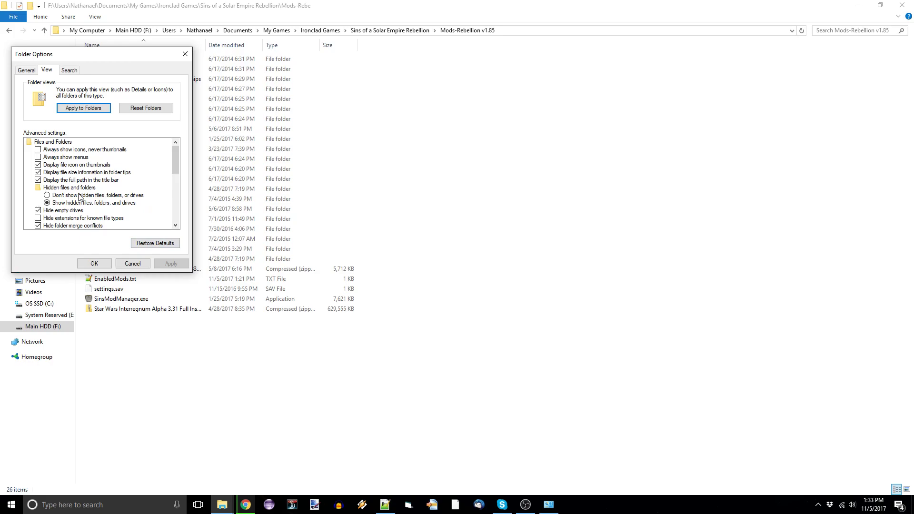
click(95, 264)
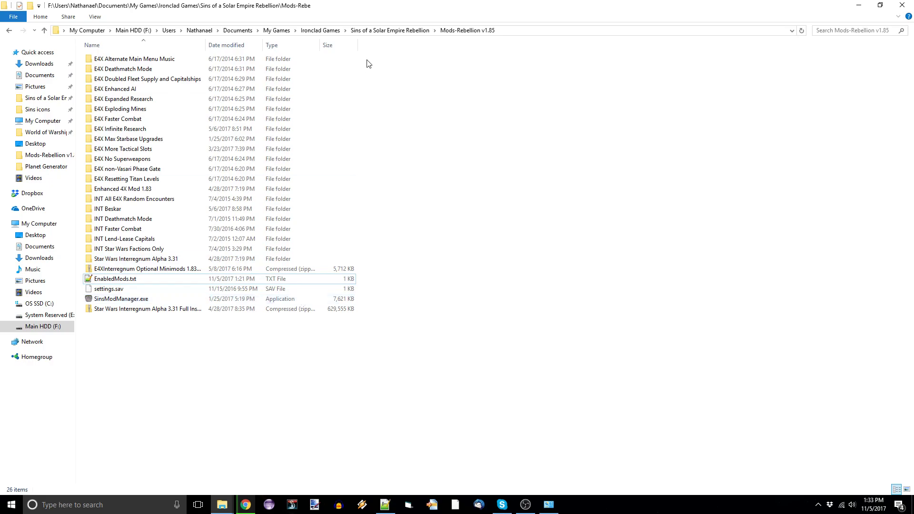
click(382, 31)
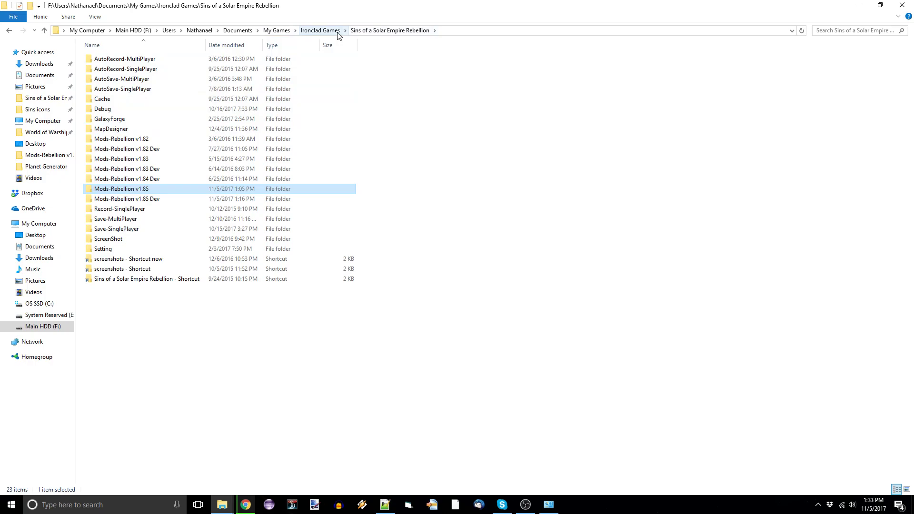
double_click(137, 192)
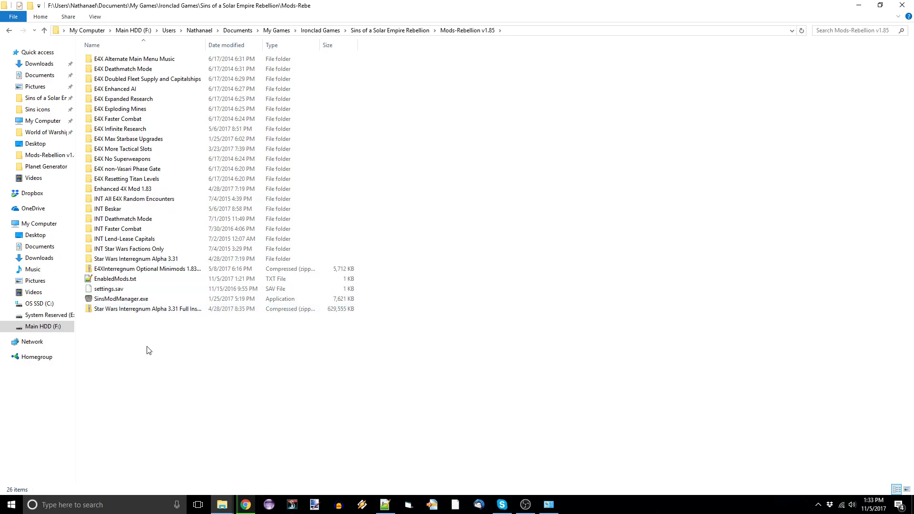
right_click(149, 310)
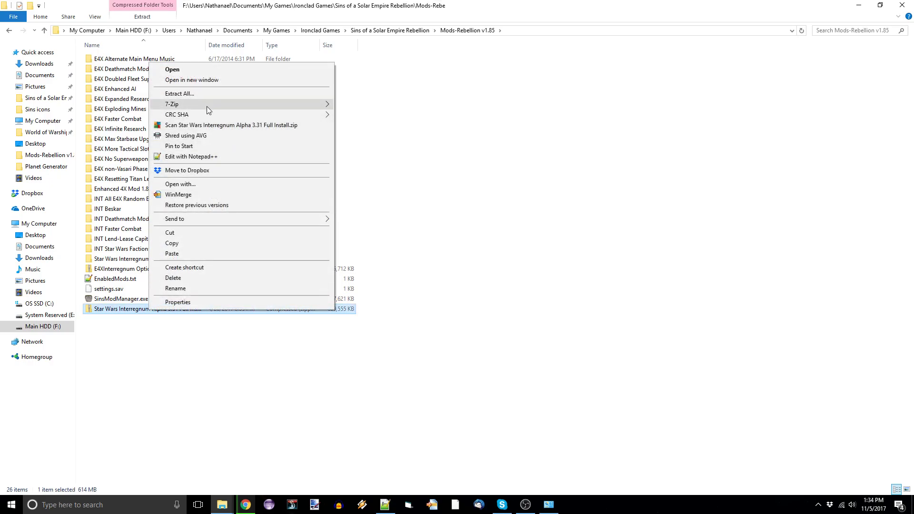
mouse_move(235, 105)
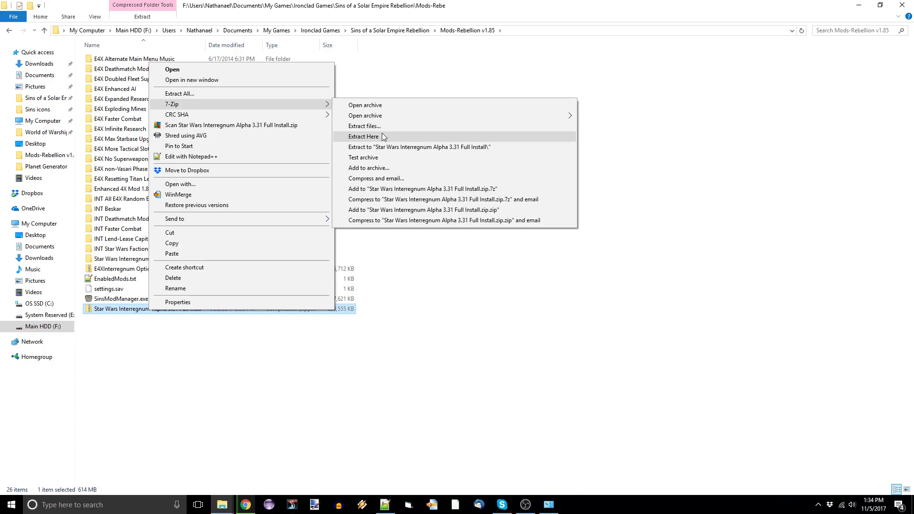
click(325, 383)
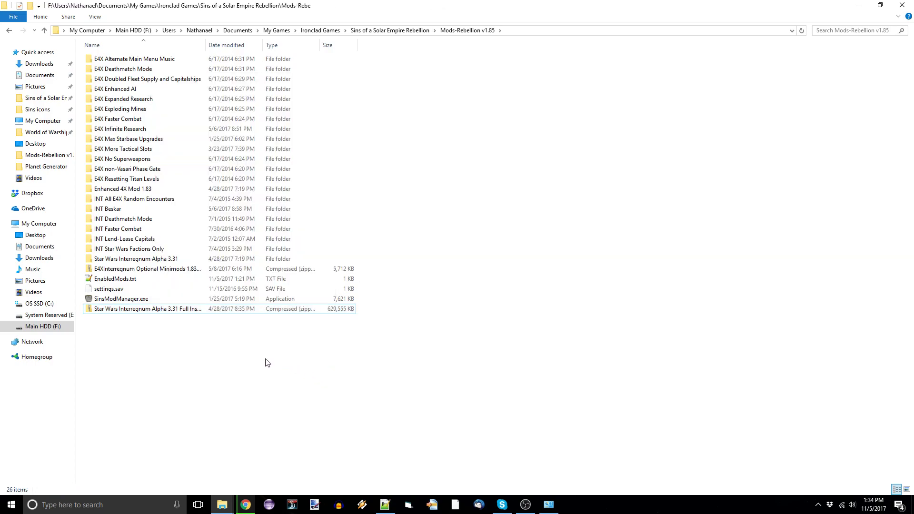
double_click(147, 260)
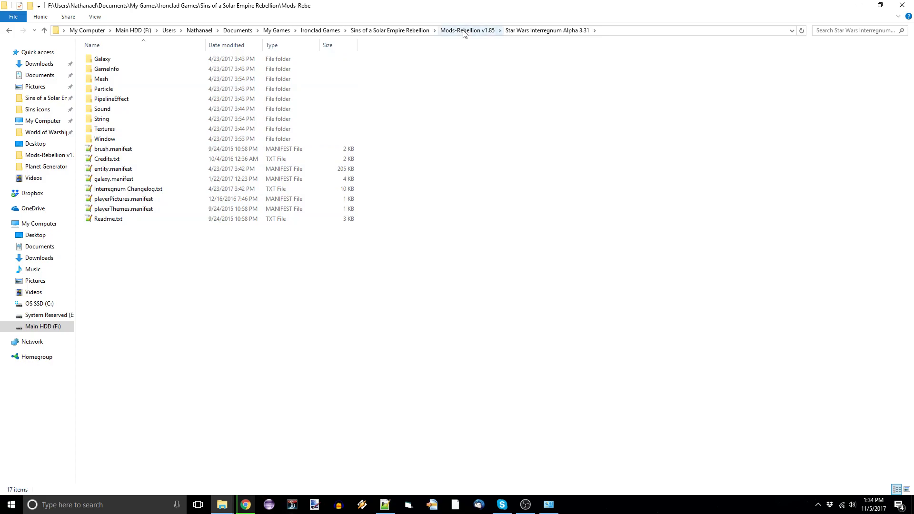
click(464, 31)
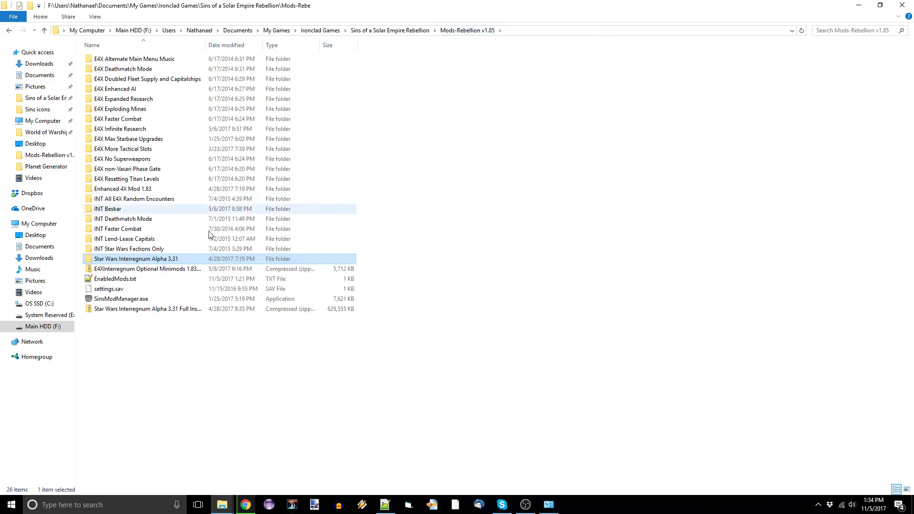
- Look inside the Star Wars Interregnum Alpha 3.31 folder, then go back to Mods-Rebellion v1.85
double_click(182, 257)
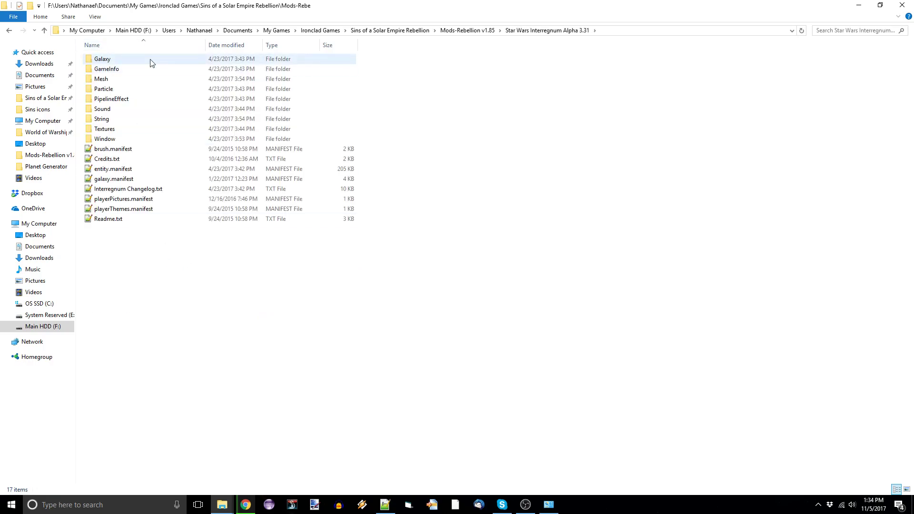
click(485, 30)
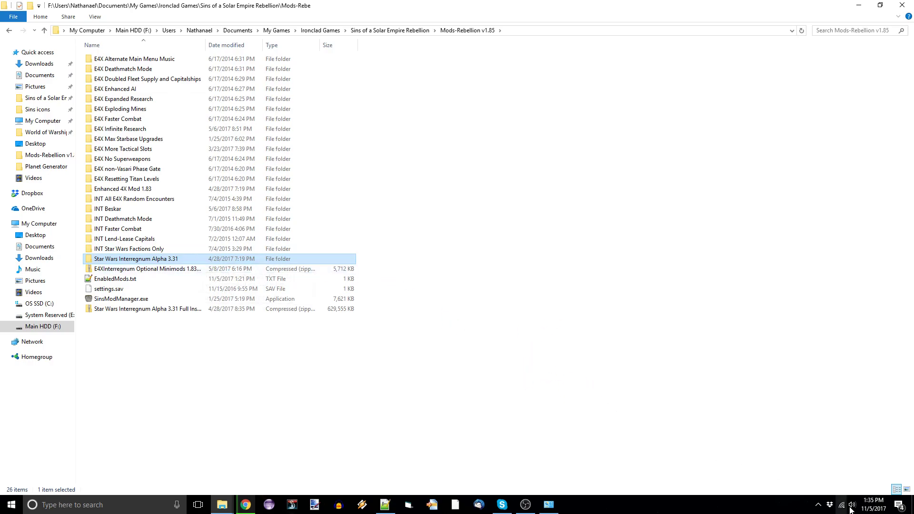
- Launch Sins of a Solar Empire: Rebellion from the Steam tray icon's quick menu
click(817, 505)
right_click(829, 466)
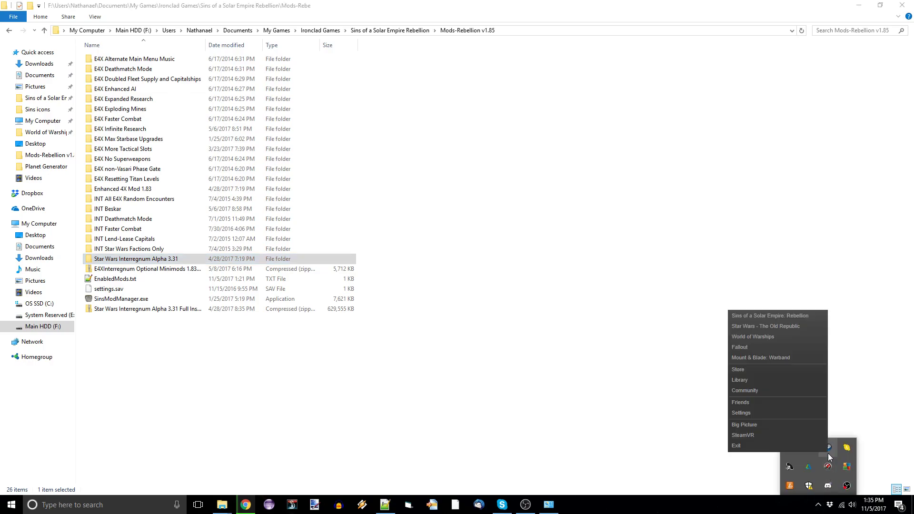
click(749, 316)
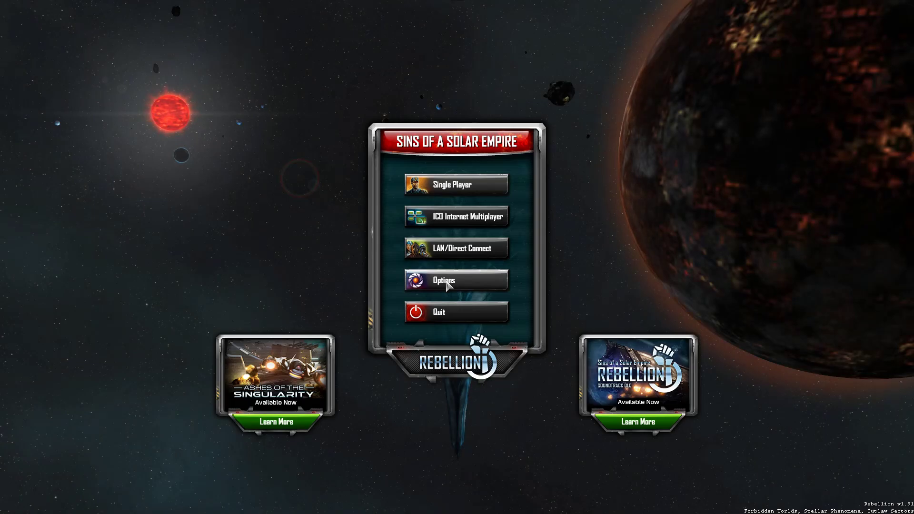
- Open the Options screen from the game's main menu
click(446, 283)
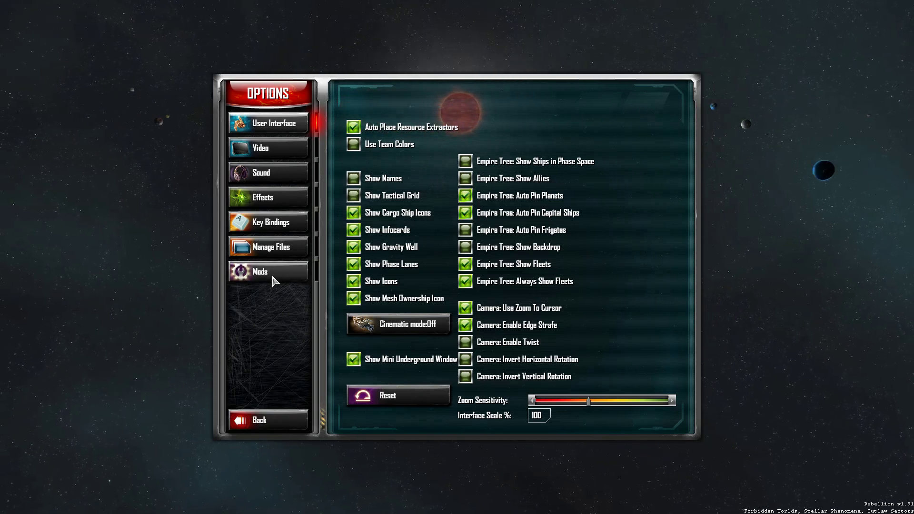
- Go to the Mods settings and display the Mod Path pointing to Mods-Rebellion v1.85
click(272, 277)
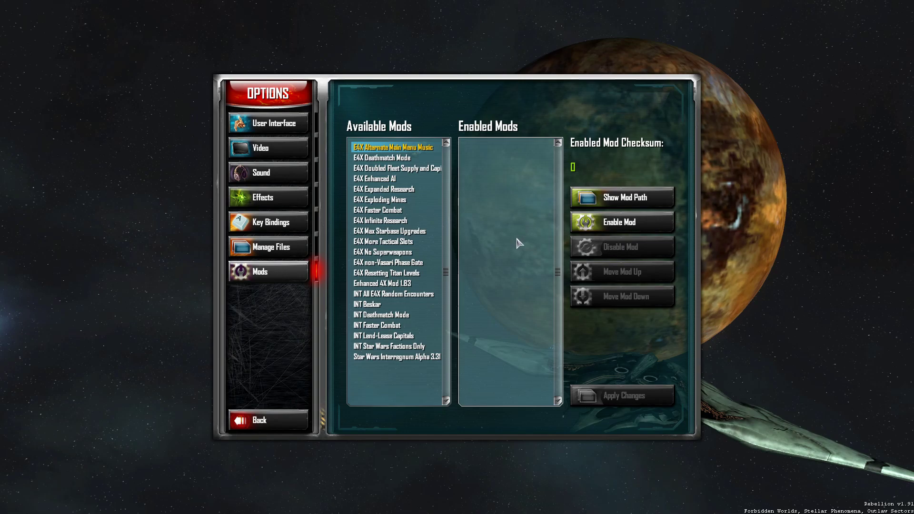
click(596, 205)
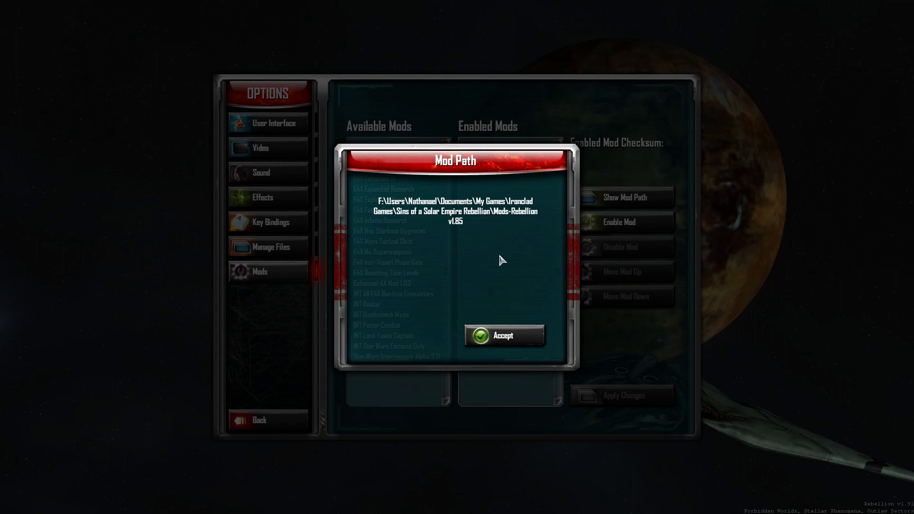
- Enable Enhanced 4X Mod 1.83 and Star Wars Interregnum Alpha 3.31, moving Interregnum up in load order
click(498, 338)
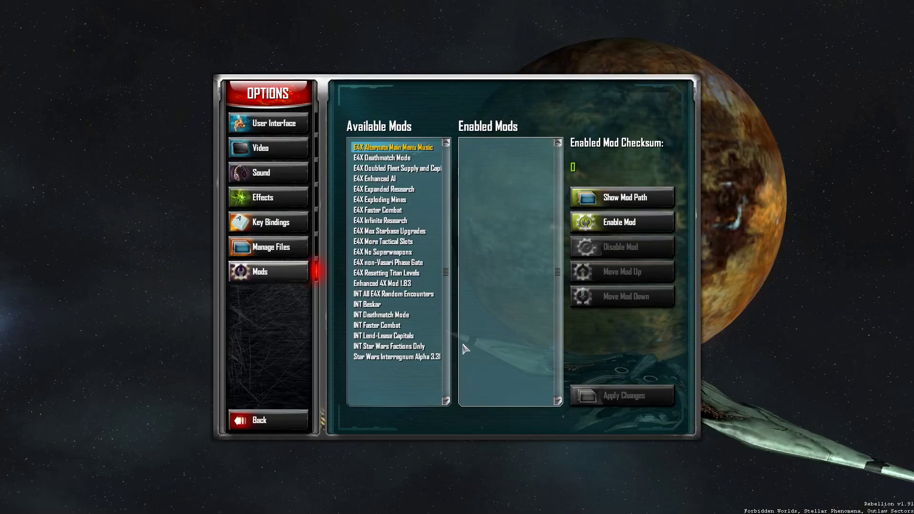
click(387, 285)
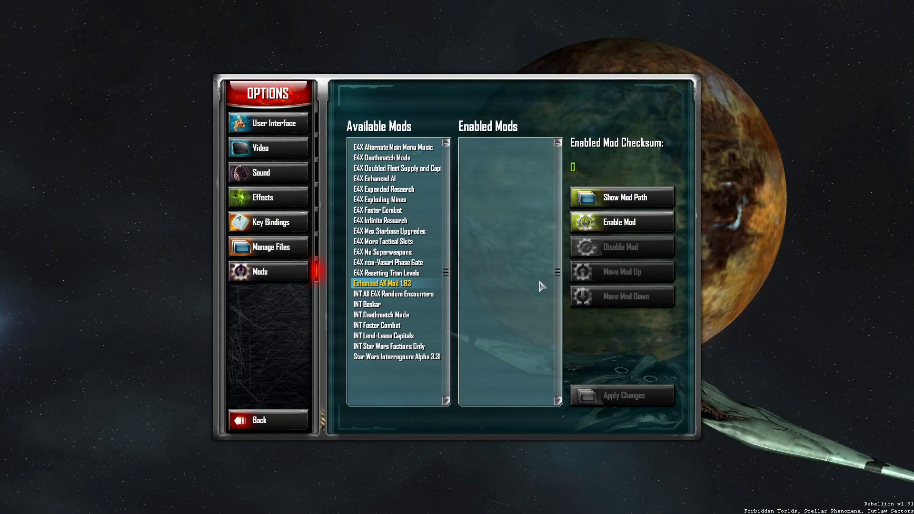
click(611, 232)
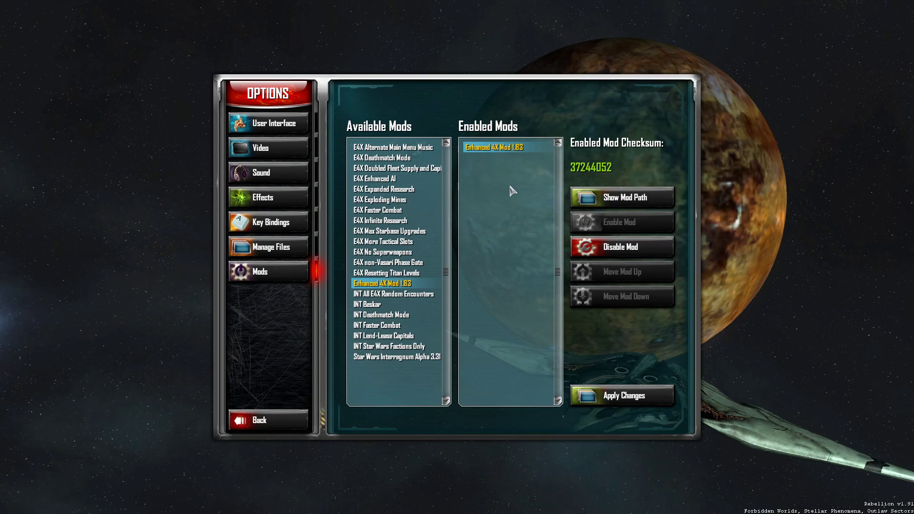
click(429, 357)
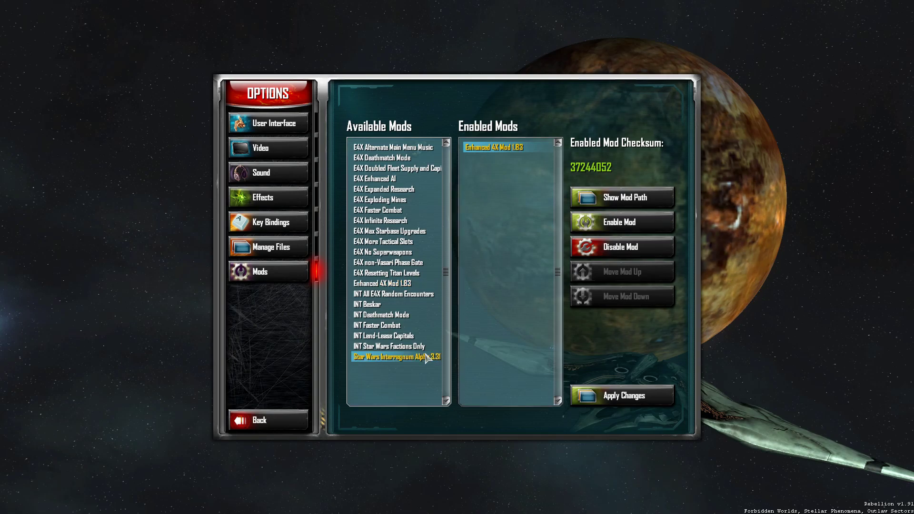
click(587, 230)
click(509, 159)
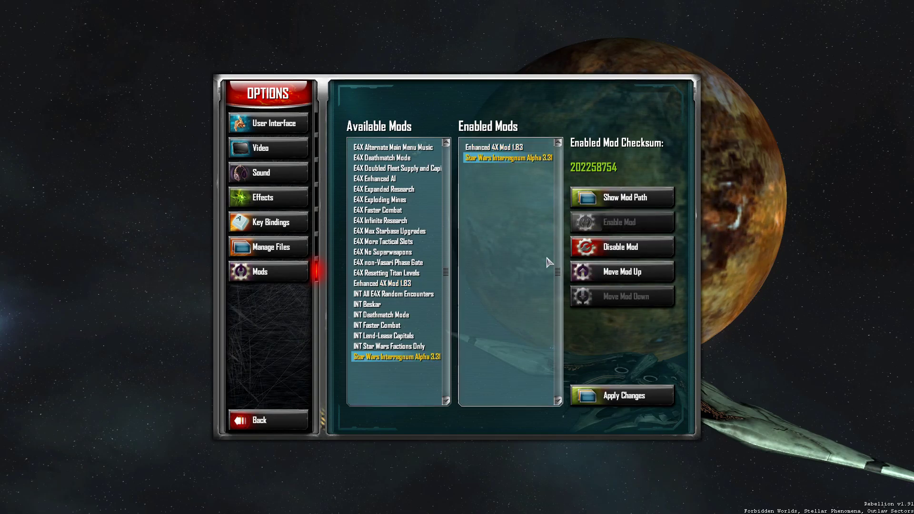
click(612, 275)
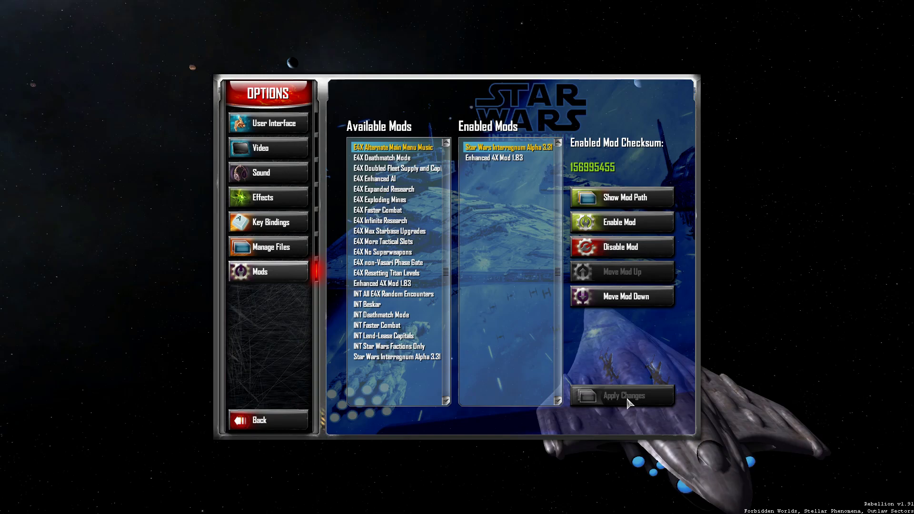
click(267, 419)
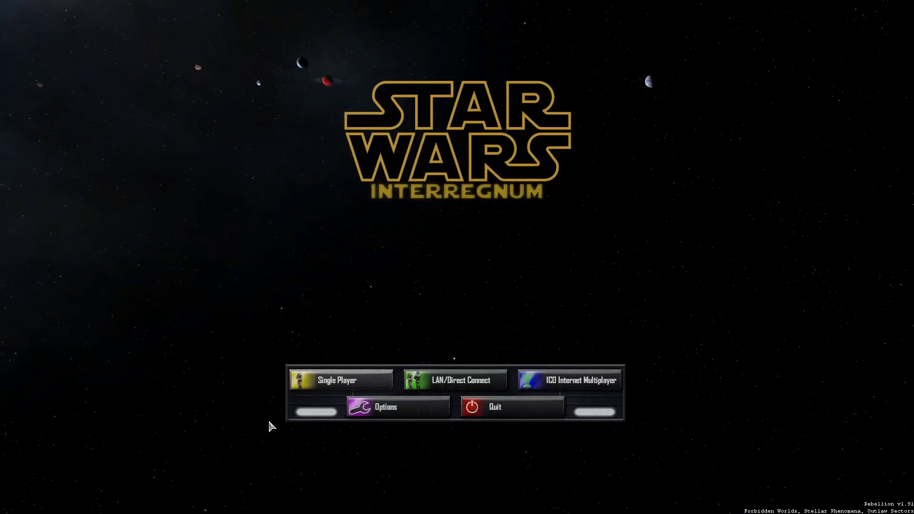
click(305, 381)
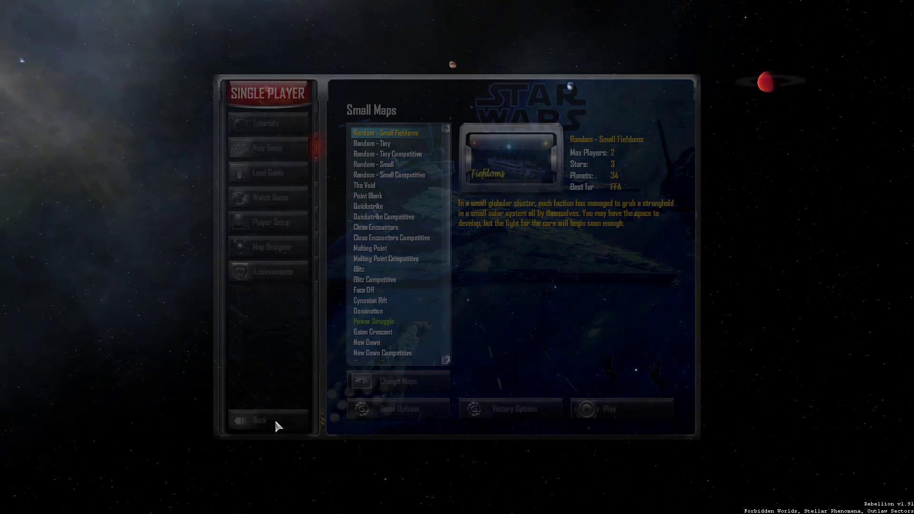
click(276, 421)
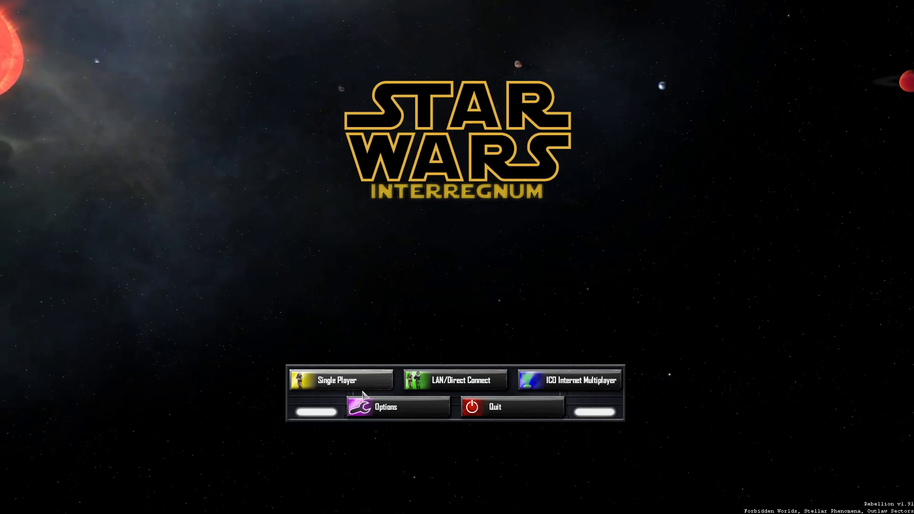
click(370, 405)
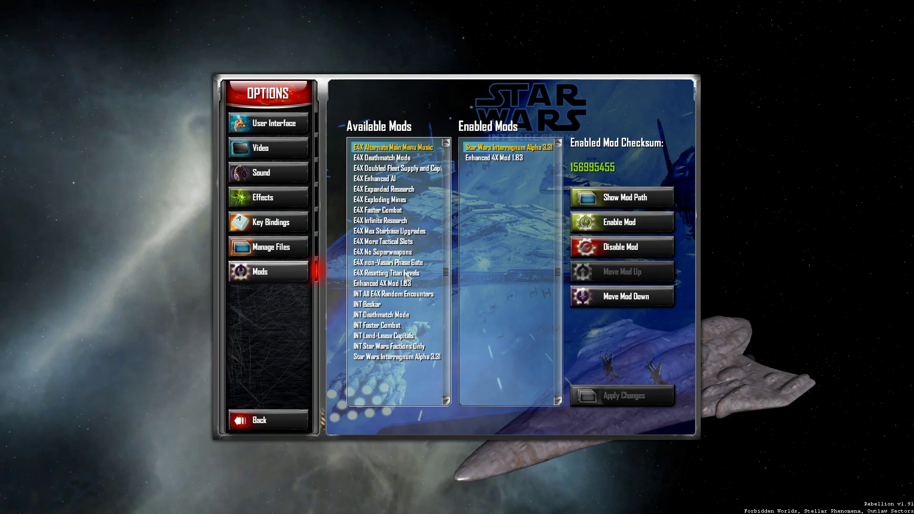
- Enable E4X More Tactical Slots and move it to the top of Enabled Mods
click(398, 241)
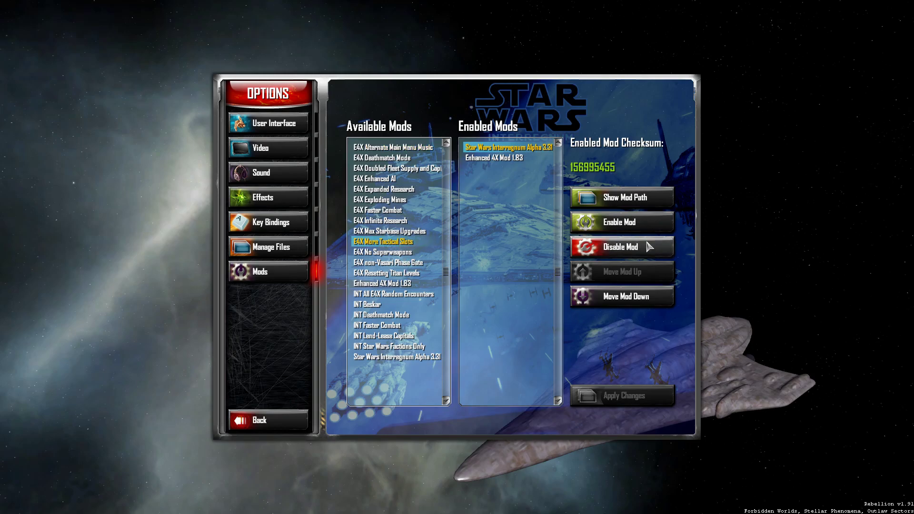
click(619, 222)
click(506, 168)
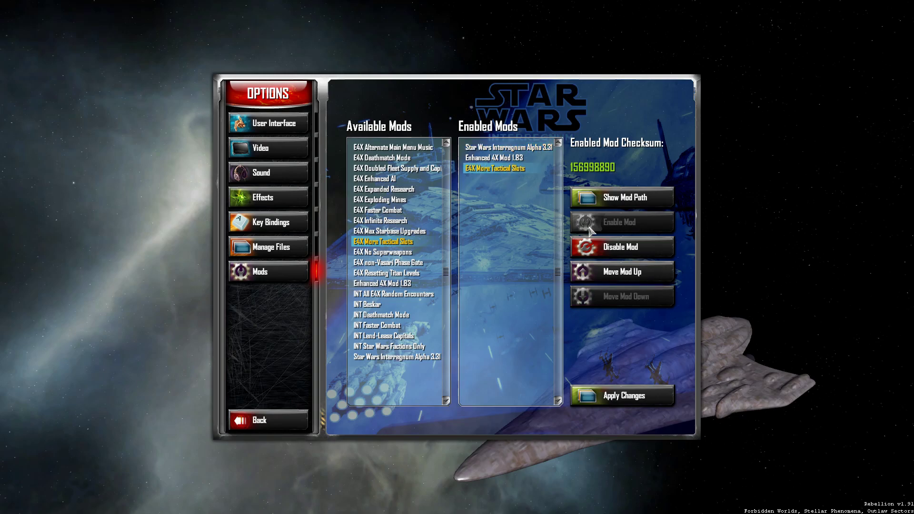
click(622, 275)
click(623, 276)
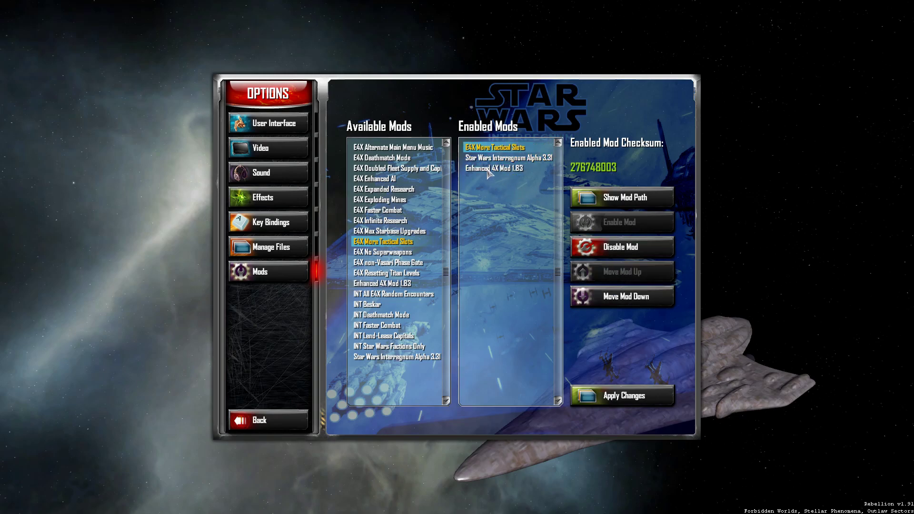
- Check the order: Tactical Slots, then Interregnum Alpha 3.31 and Enhanced 4X Mod 1.83
click(485, 171)
click(484, 159)
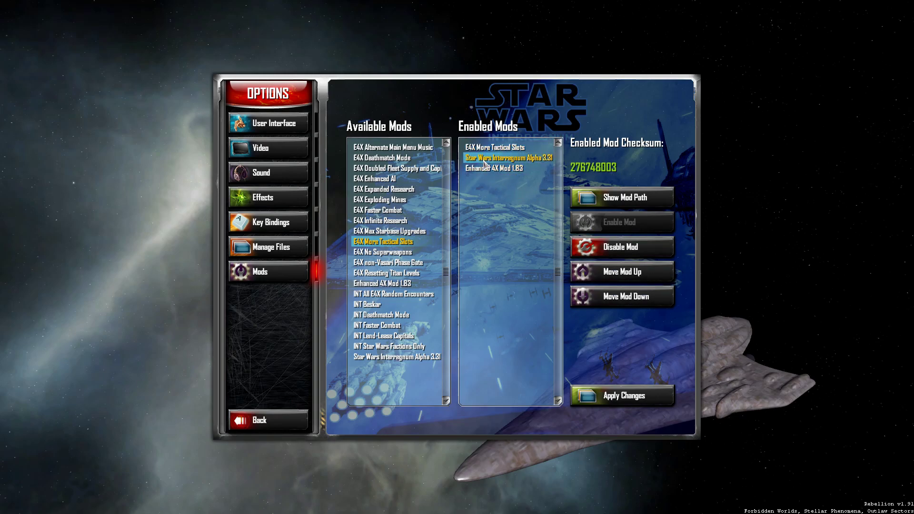
click(486, 170)
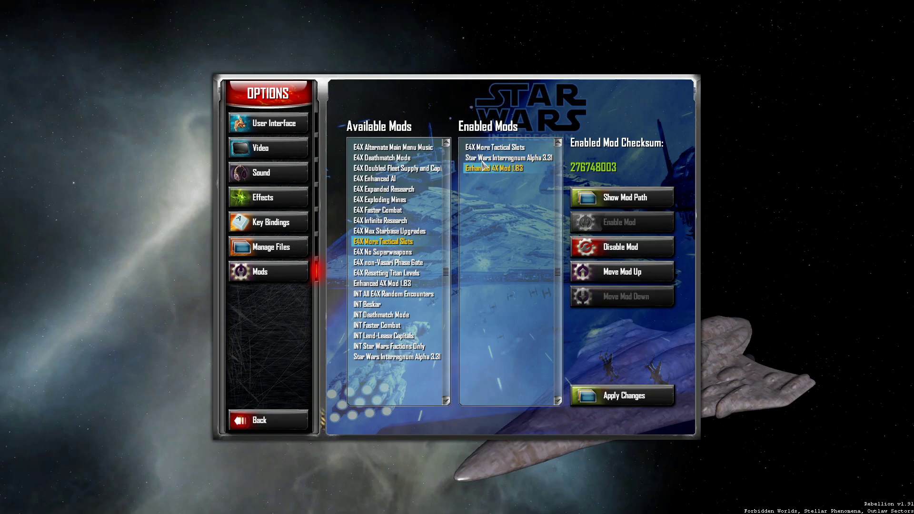
click(484, 159)
click(486, 170)
click(484, 159)
click(482, 169)
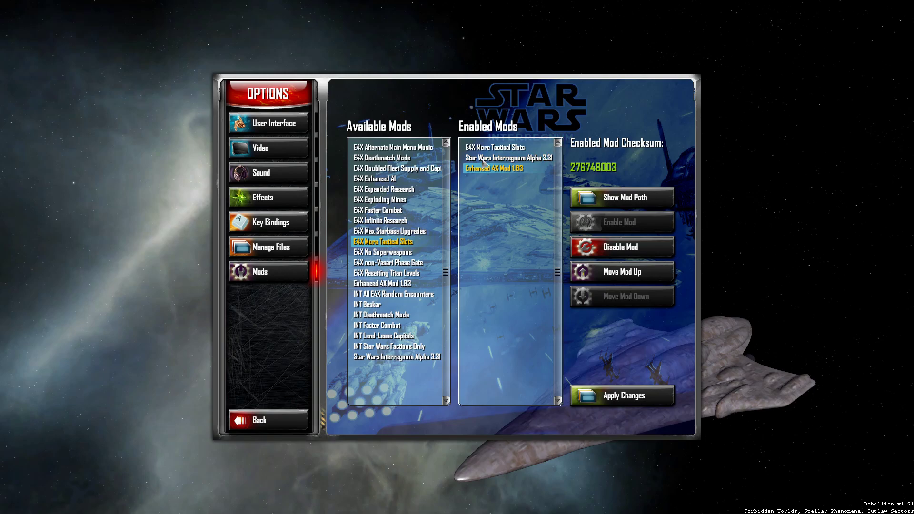
click(482, 159)
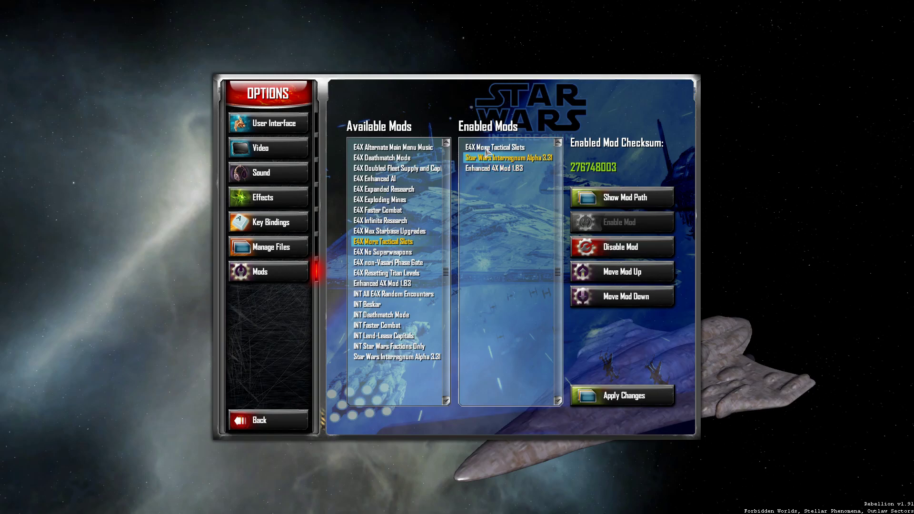
click(486, 150)
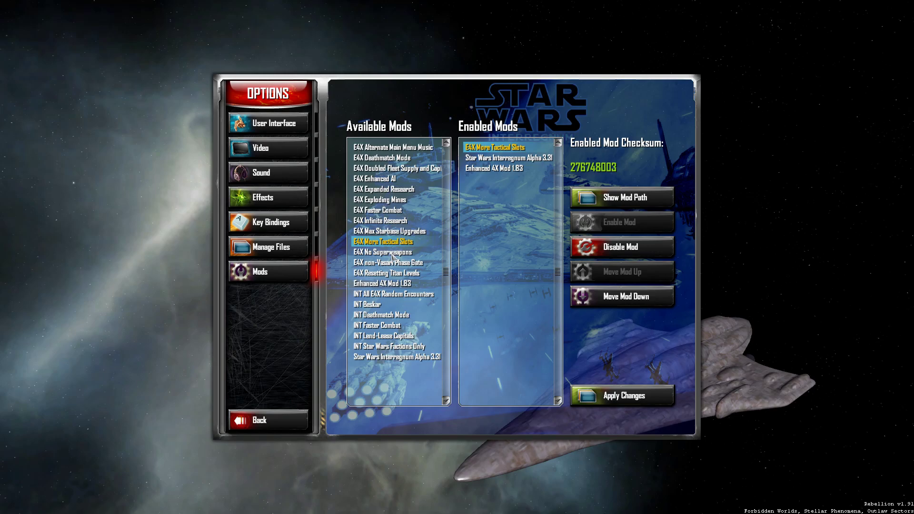
- Enable INT Faster Combat after comparing it with the other INT mods and E4X Faster Combat
click(393, 349)
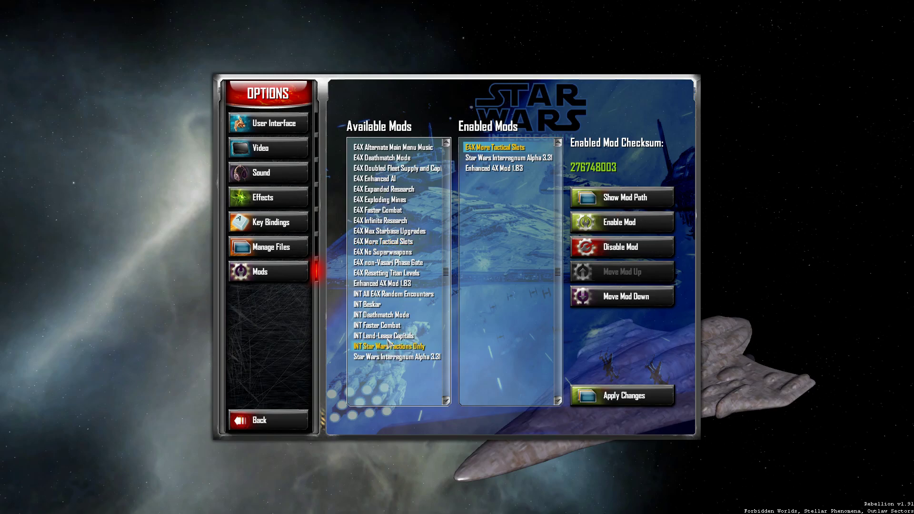
click(389, 337)
click(382, 326)
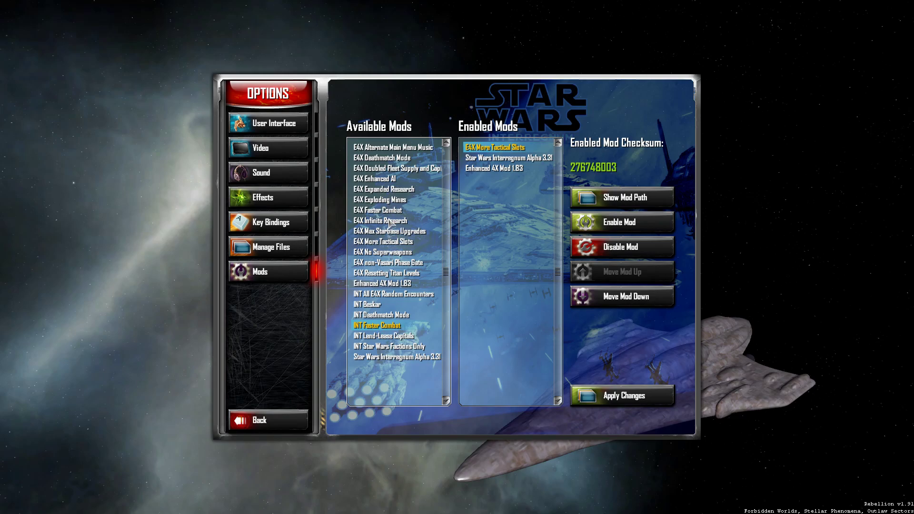
click(392, 211)
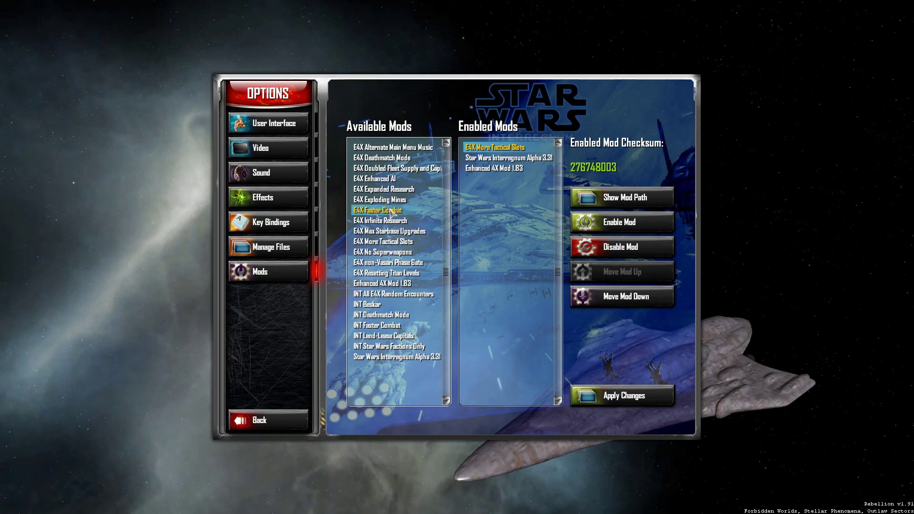
click(389, 326)
click(614, 224)
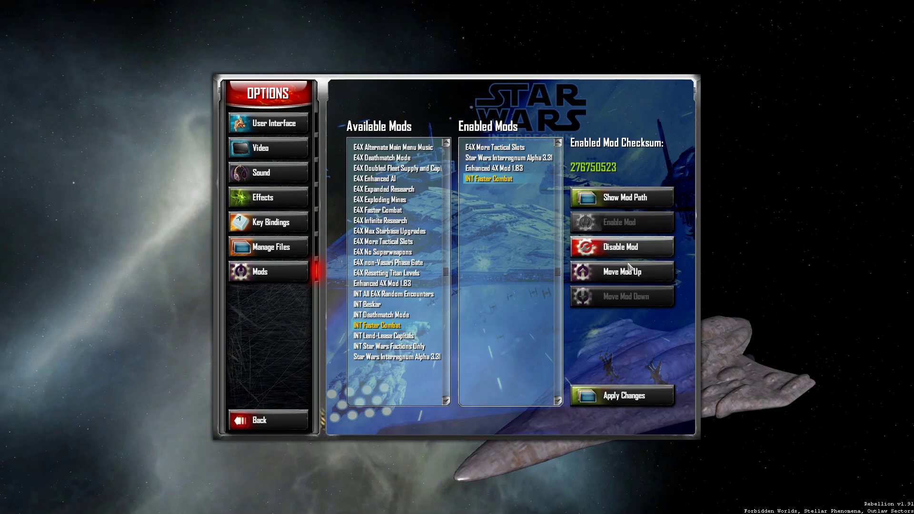
- Move INT Faster Combat to the top of the load order and review the lists
click(624, 273)
click(623, 272)
click(624, 272)
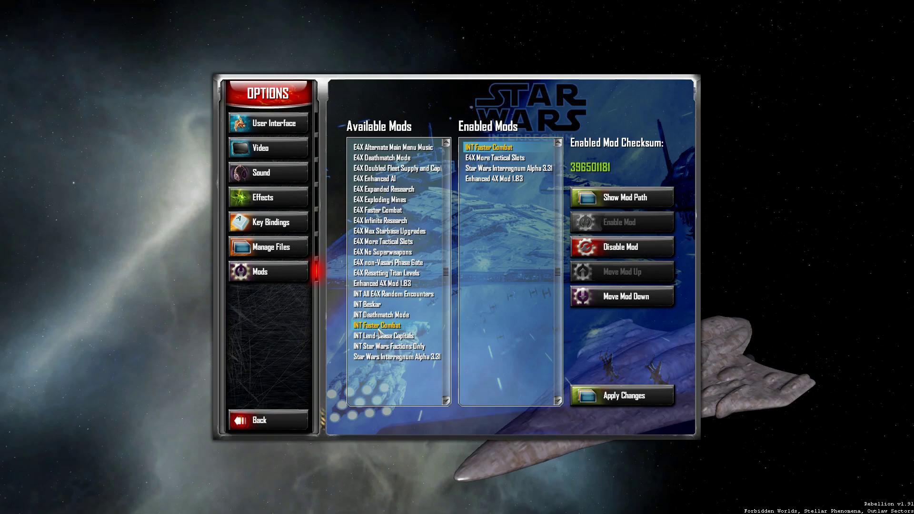
click(376, 201)
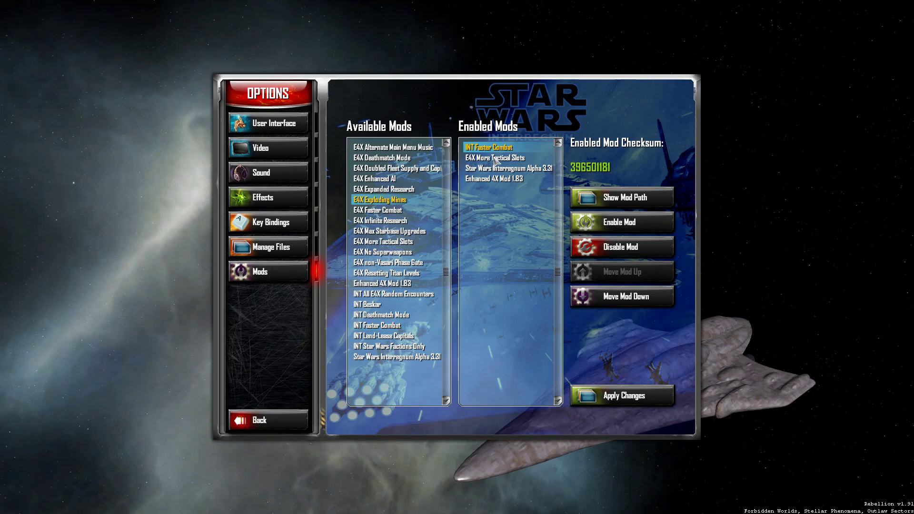
click(494, 159)
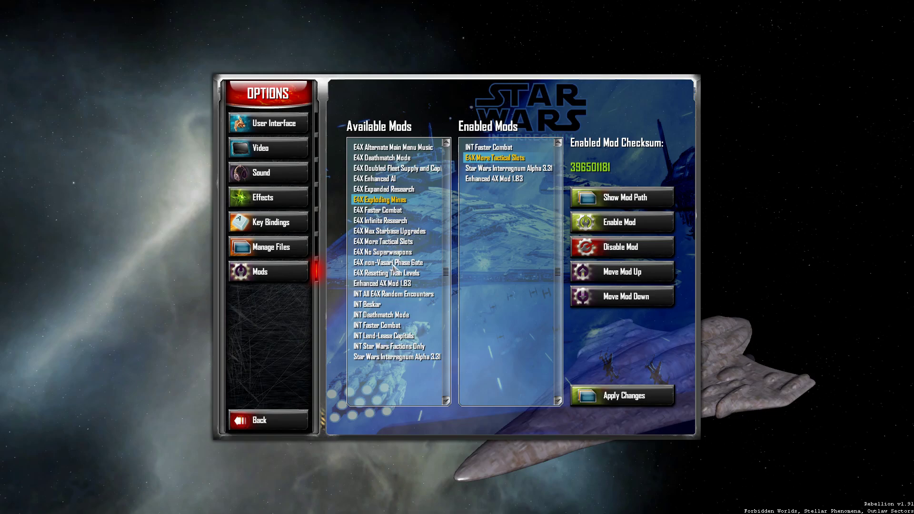
- Enable INT Beskar and move it up to third in the load order
click(407, 305)
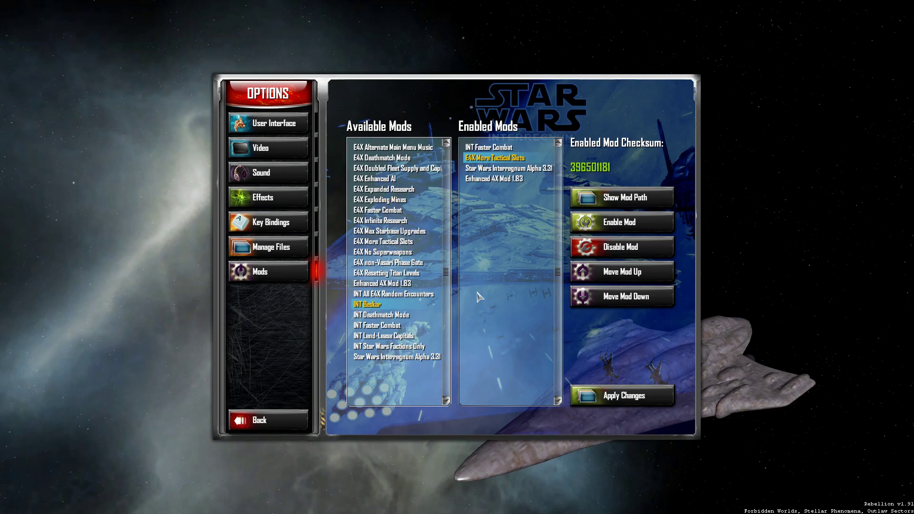
click(576, 228)
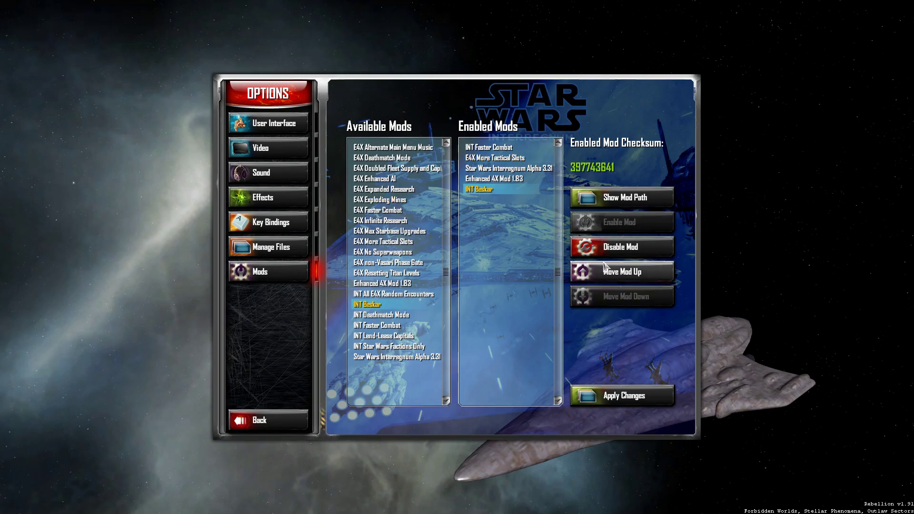
click(615, 277)
click(616, 277)
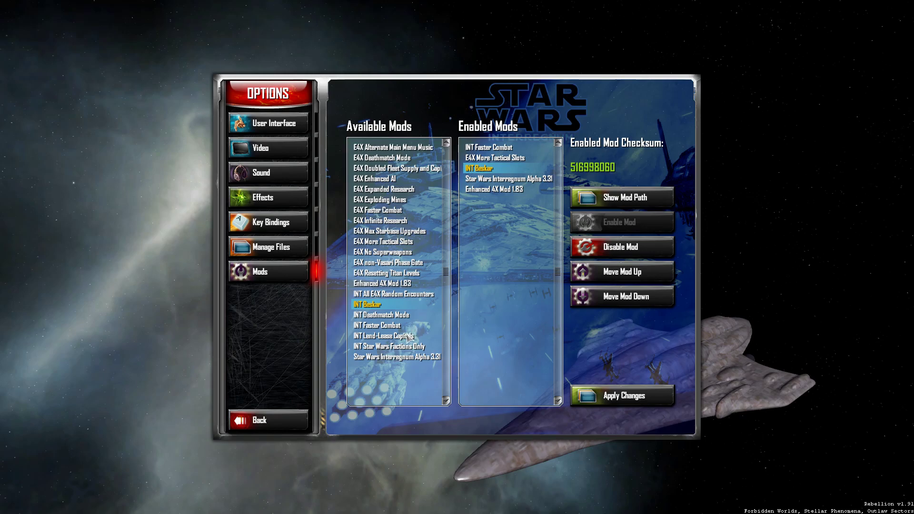
- Enable INT Deathmatch Mode and move it up to fourth, above Star Wars Interregnum
click(393, 315)
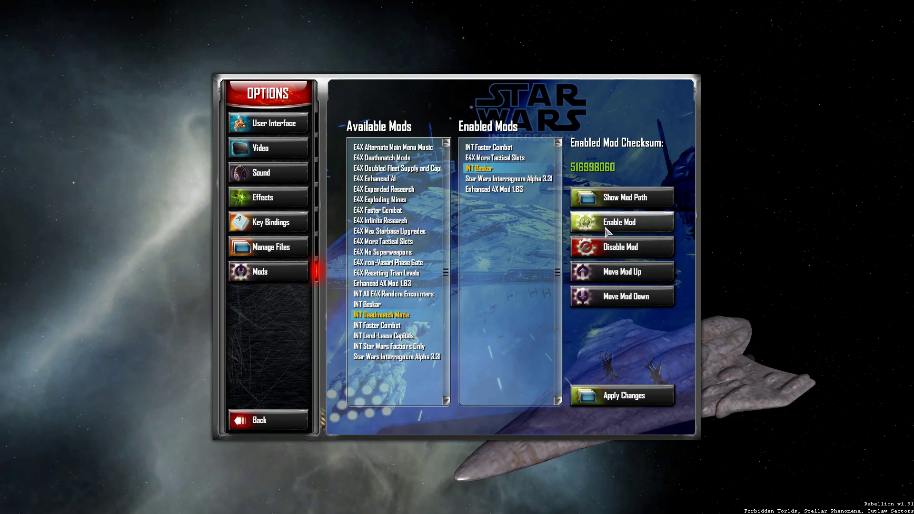
click(619, 222)
click(522, 201)
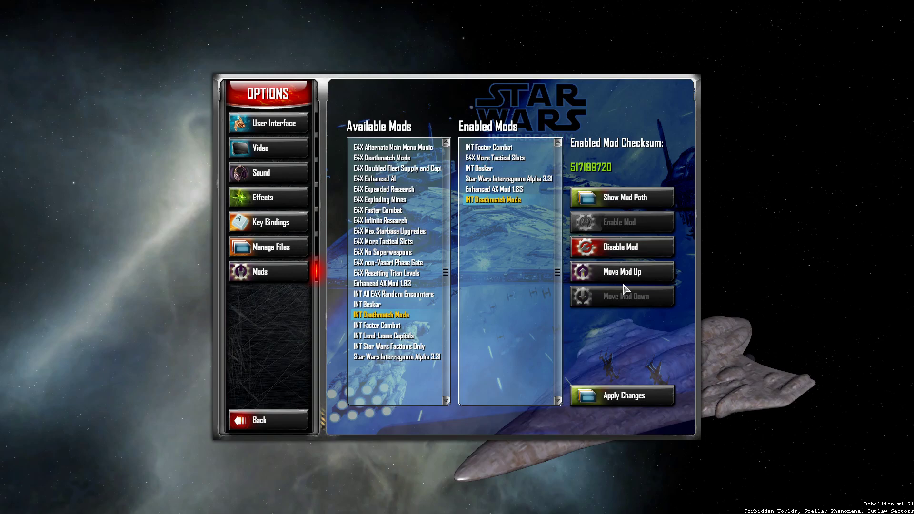
click(640, 282)
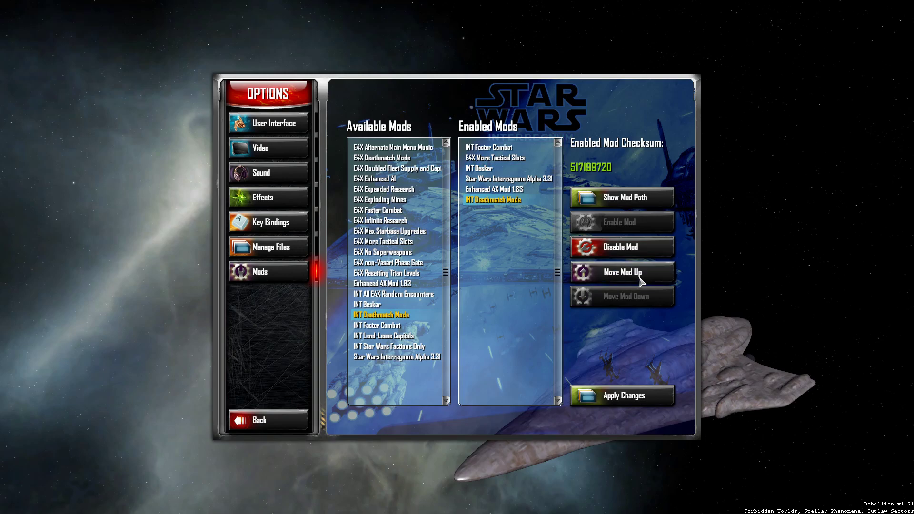
click(638, 279)
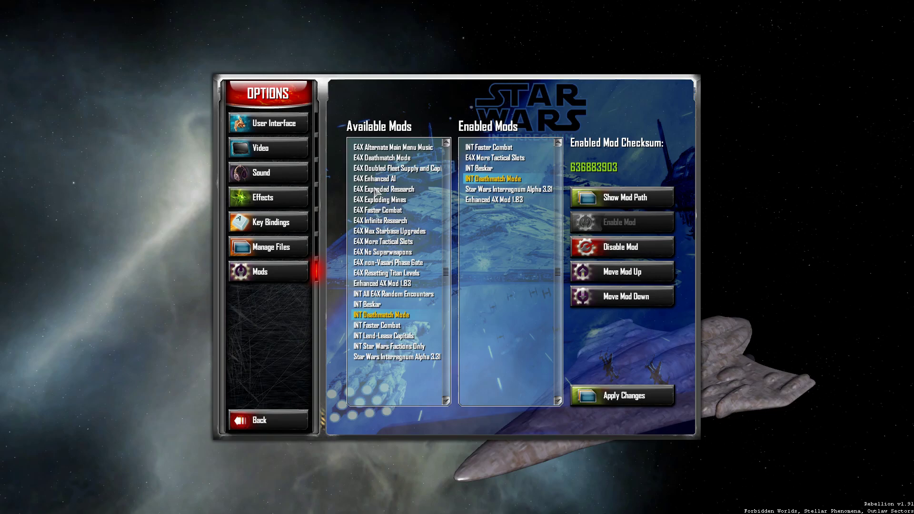
- Disable INT Deathmatch Mode, leaving five enabled mods
click(497, 169)
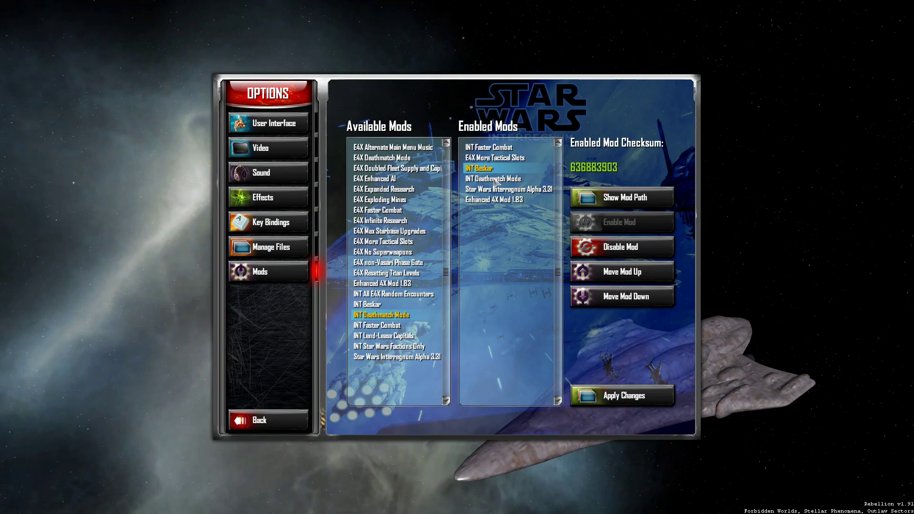
click(497, 180)
click(622, 256)
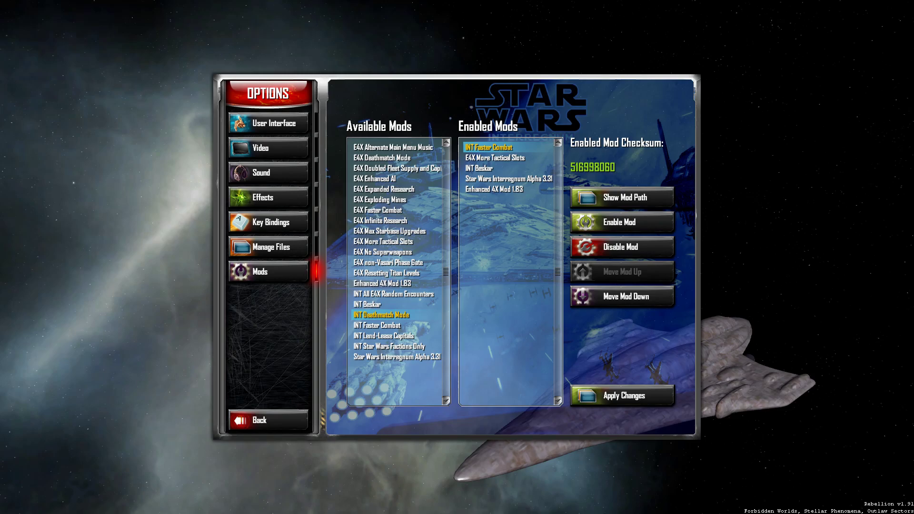
- Leave the Options screen with Back, keeping five mods with INT Faster Combat first
click(279, 418)
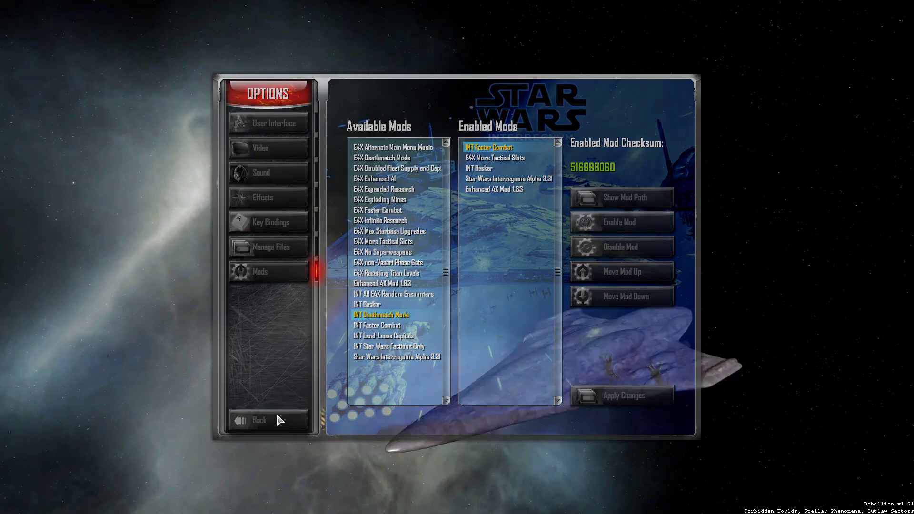